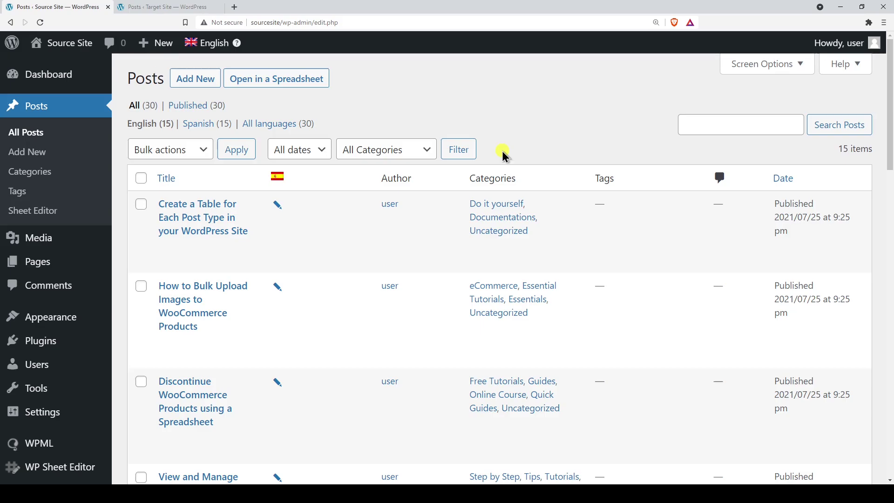
# View the source site's posts spreadsheet in English and Spanish, and check the target site's posts list.
pyautogui.click(299, 81)
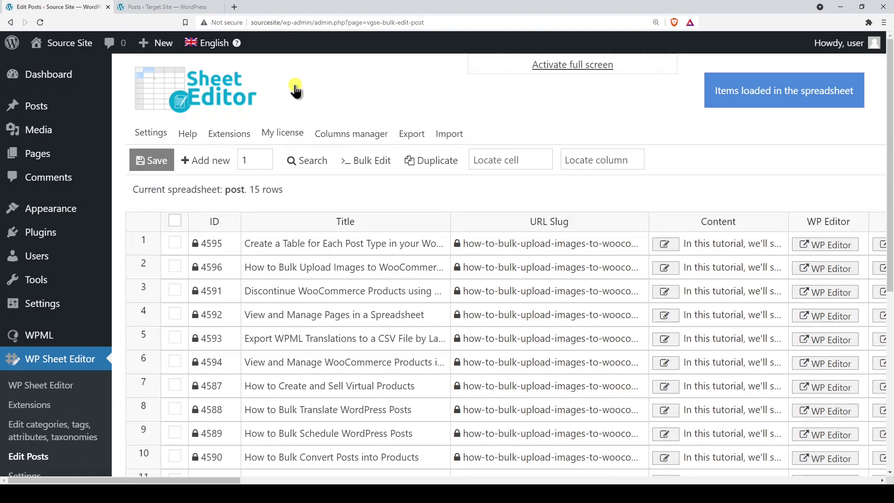
pyautogui.moveTo(214, 41)
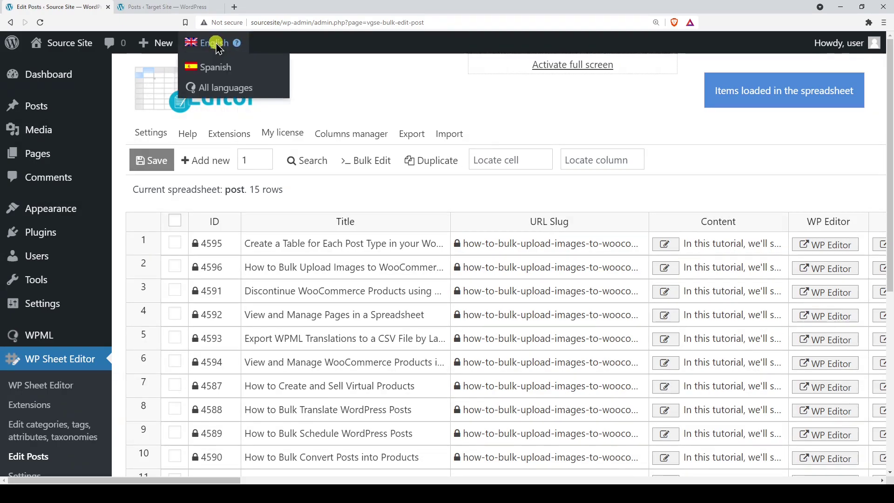
pyautogui.click(217, 70)
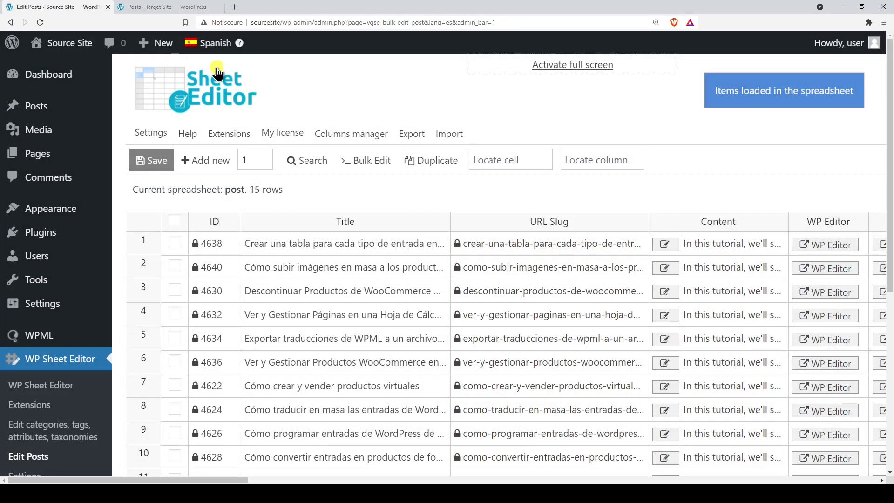
pyautogui.click(174, 10)
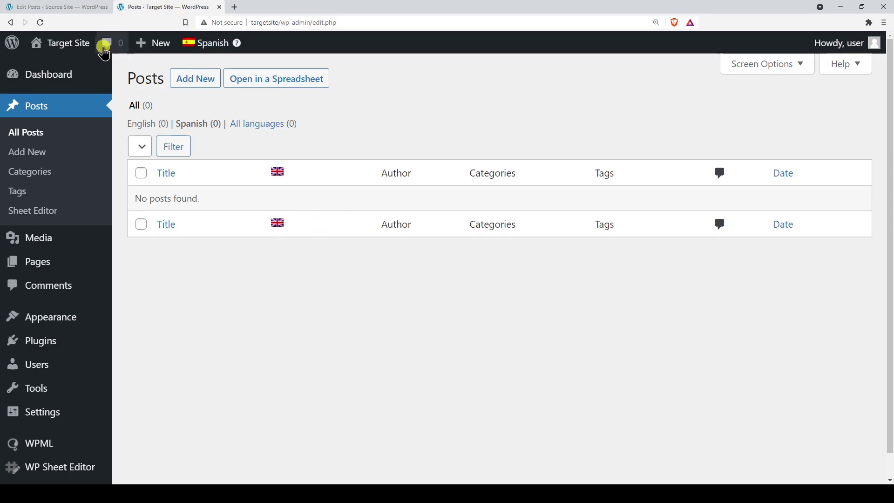
# Open the source site's categories spreadsheet and switch its language to English.
pyautogui.click(61, 9)
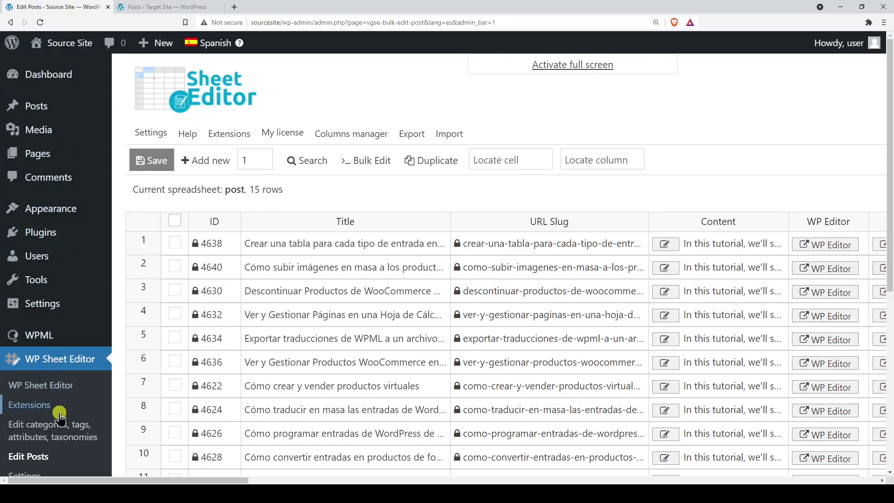
pyautogui.click(61, 427)
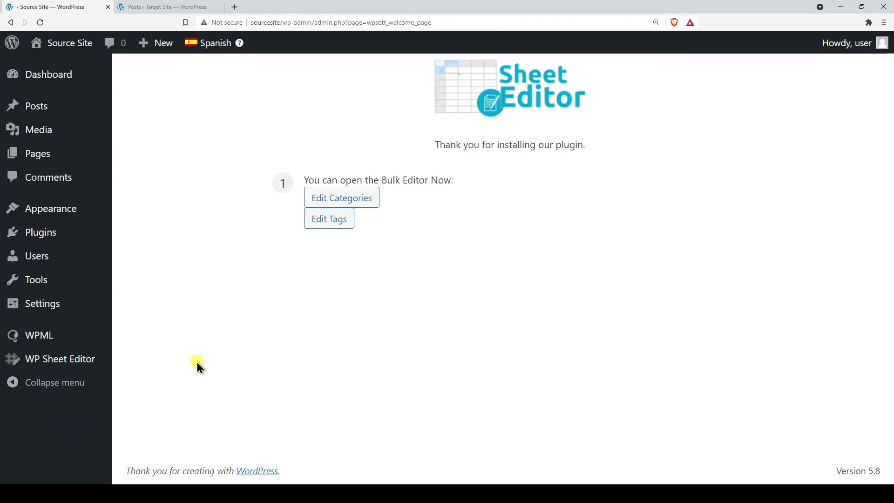
pyautogui.click(346, 199)
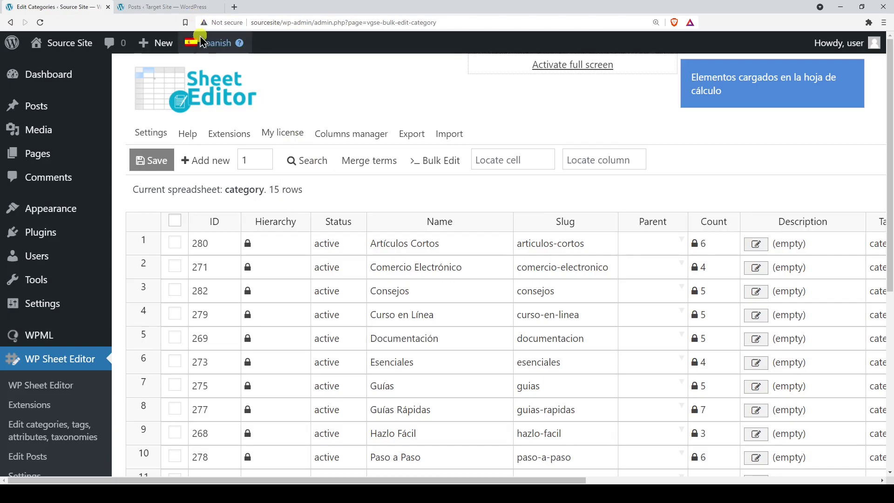
pyautogui.moveTo(205, 44)
pyautogui.click(208, 68)
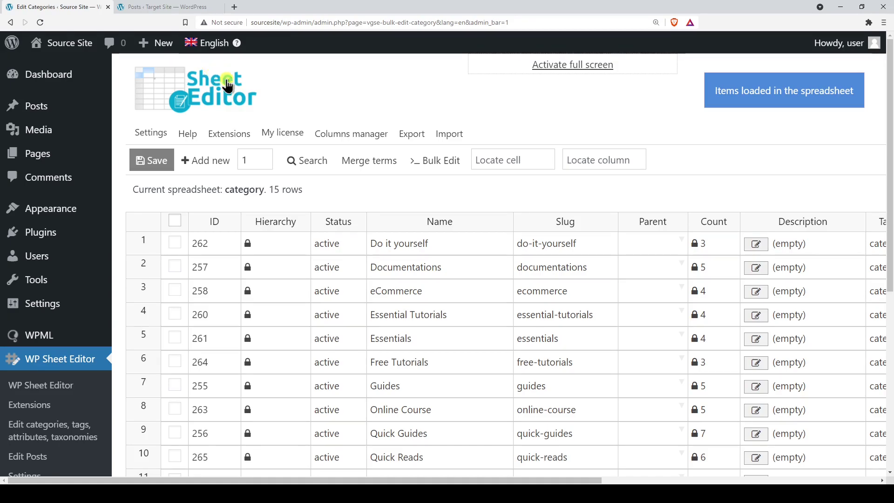
# Export all columns of the English categories to CSV for Other versions of Microsoft Excel, and close the export dialog.
pyautogui.click(403, 142)
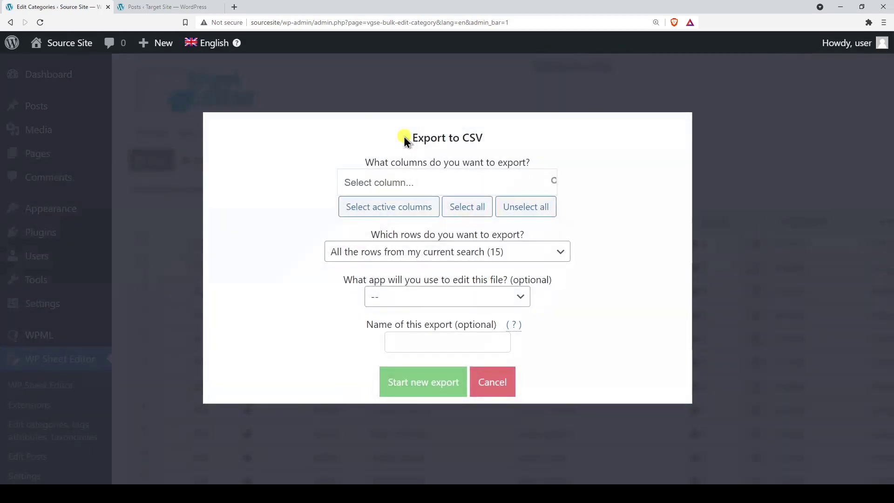
pyautogui.click(468, 207)
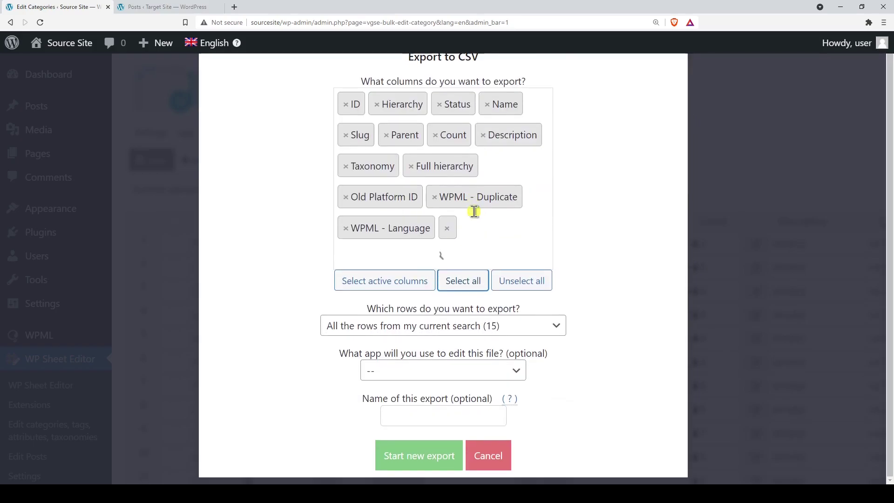
pyautogui.click(458, 375)
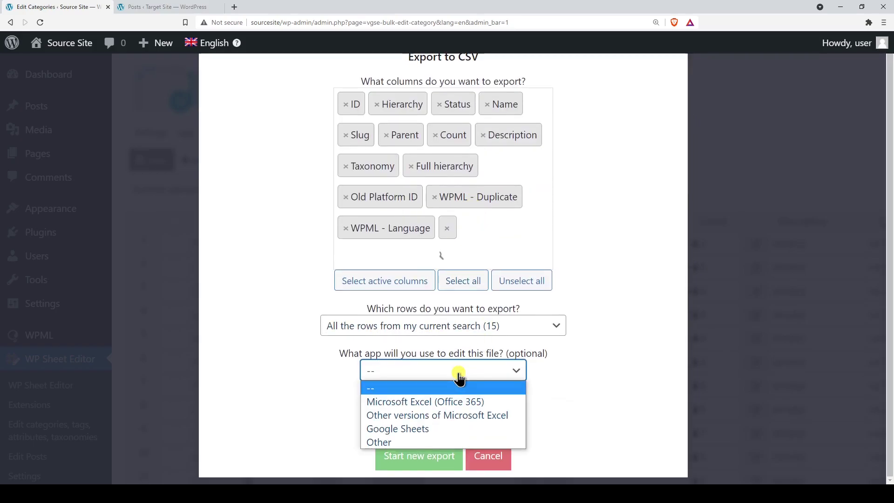
pyautogui.click(448, 414)
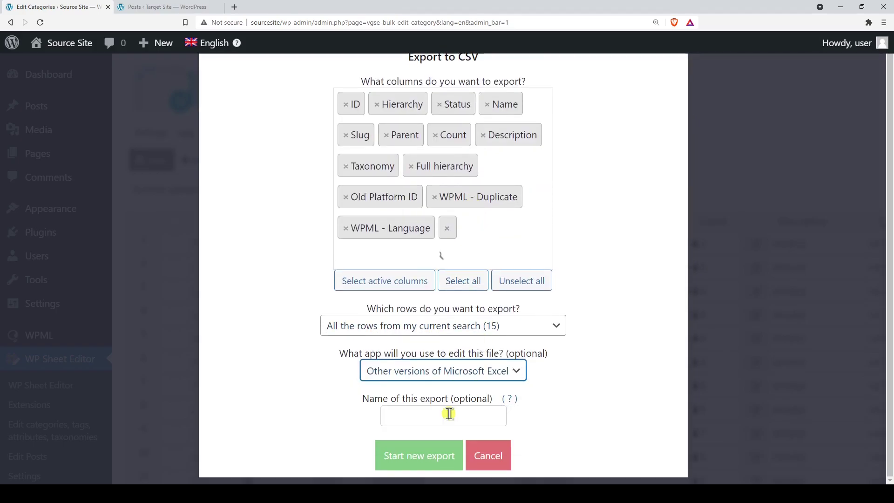
pyautogui.click(438, 453)
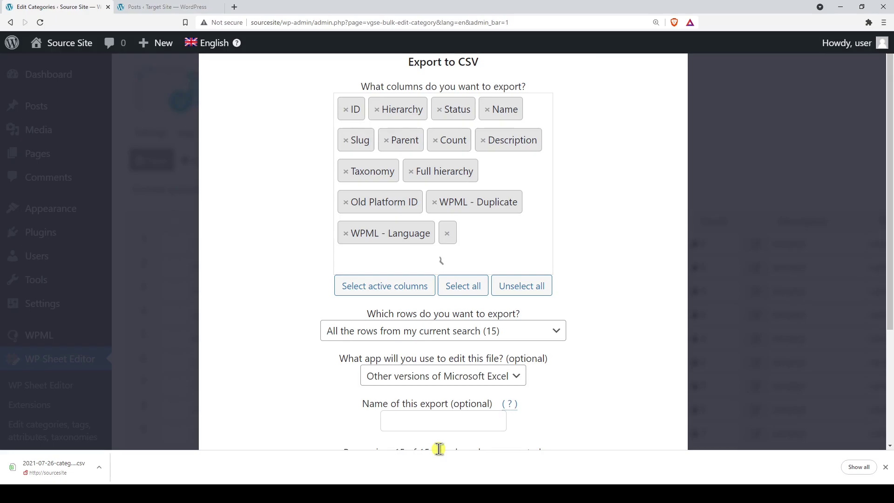
pyautogui.scroll(-3, 439, 445)
pyautogui.click(482, 430)
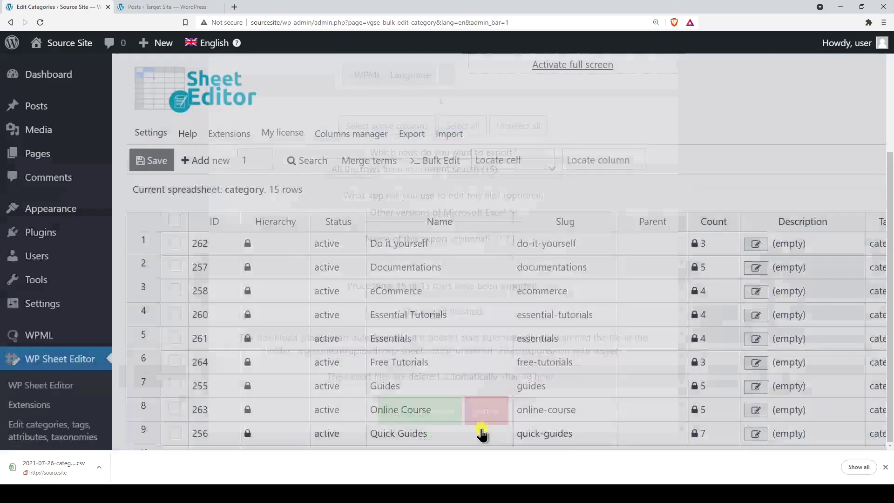
# Switch the categories spreadsheet to Spanish and export all its columns to CSV for Other versions of Microsoft Excel.
pyautogui.moveTo(208, 44)
pyautogui.click(217, 70)
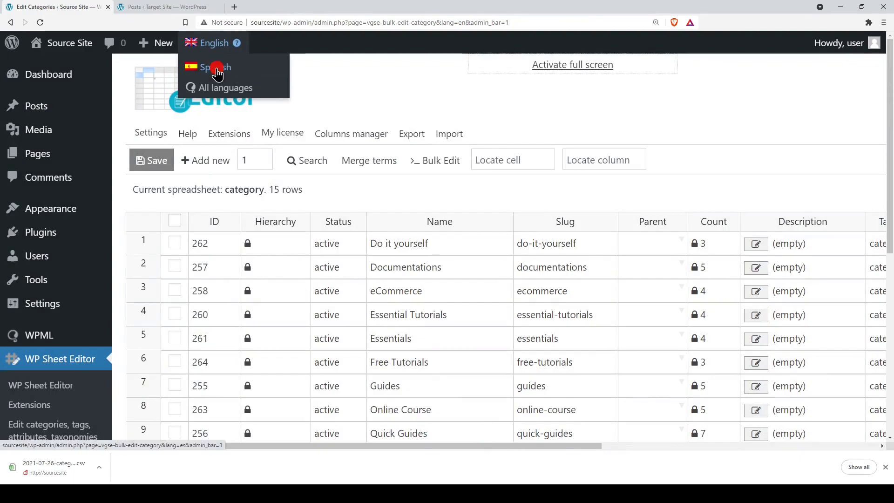
pyautogui.click(412, 134)
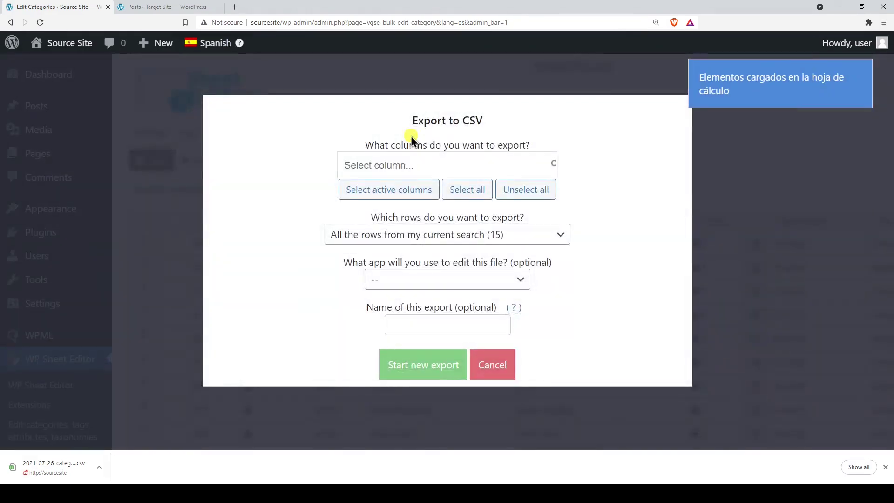
pyautogui.click(465, 187)
pyautogui.scroll(-1, 470, 303)
pyautogui.click(466, 340)
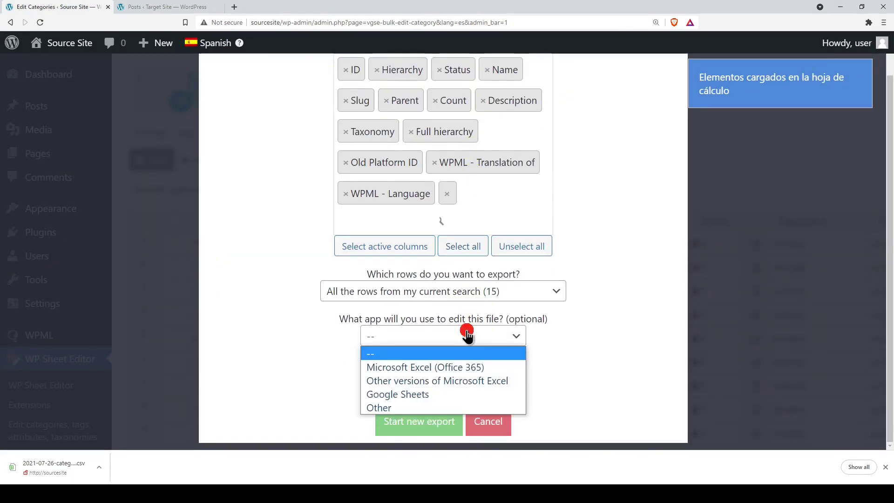
pyautogui.click(466, 377)
pyautogui.click(438, 423)
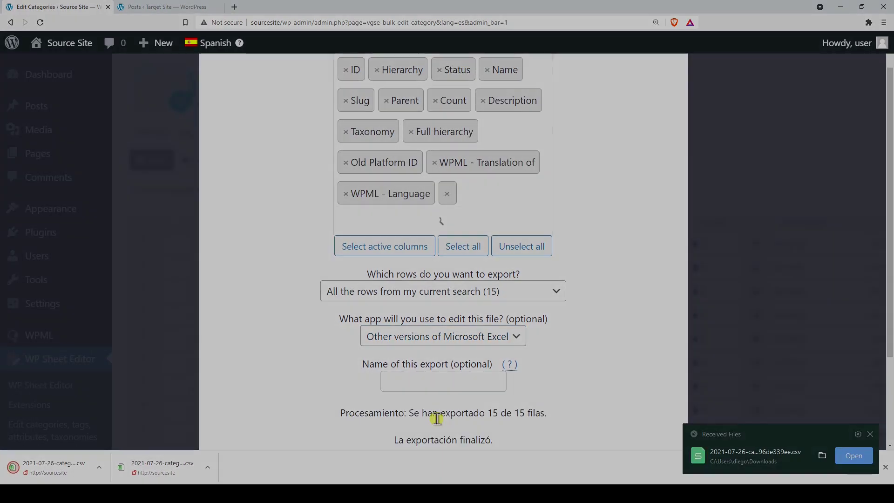
# Switch to the target site and open its categories spreadsheet in English.
pyautogui.click(160, 9)
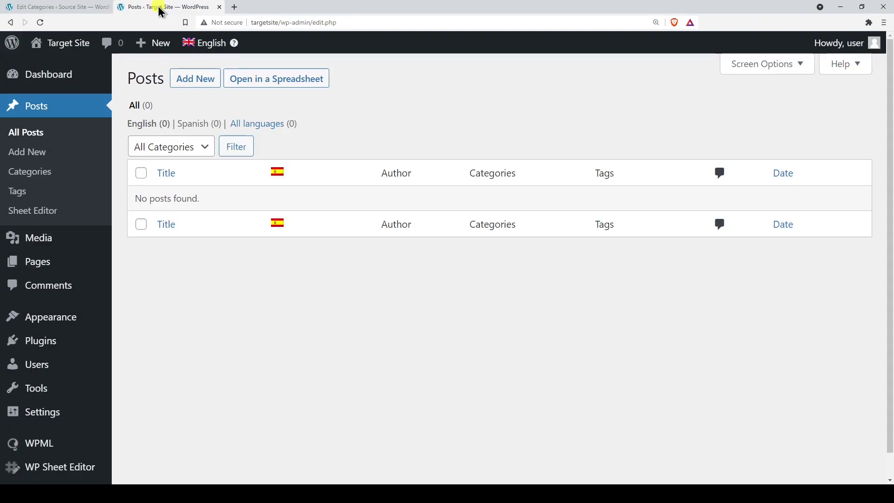
pyautogui.scroll(-1, 86, 182)
pyautogui.moveTo(61, 441)
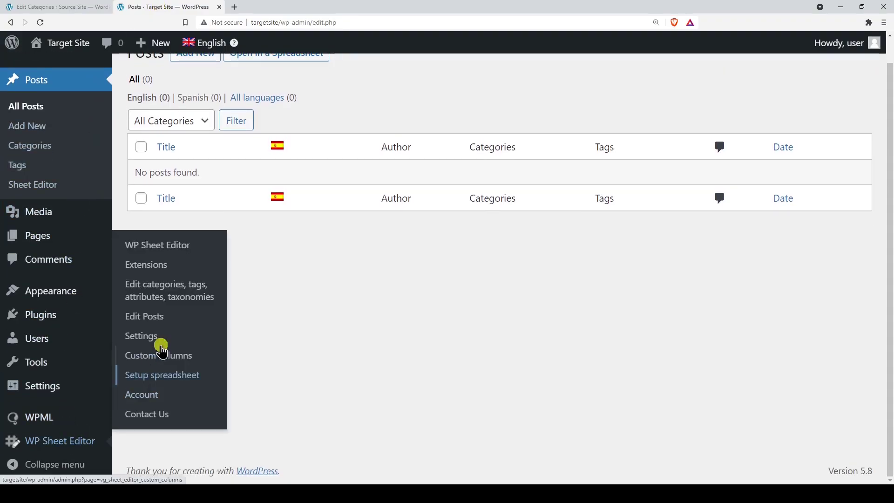
pyautogui.click(181, 298)
pyautogui.click(353, 199)
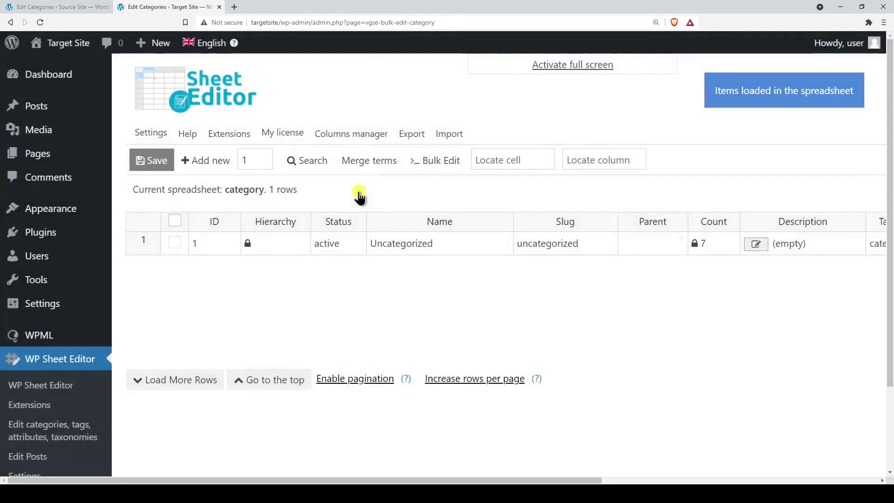
pyautogui.moveTo(211, 41)
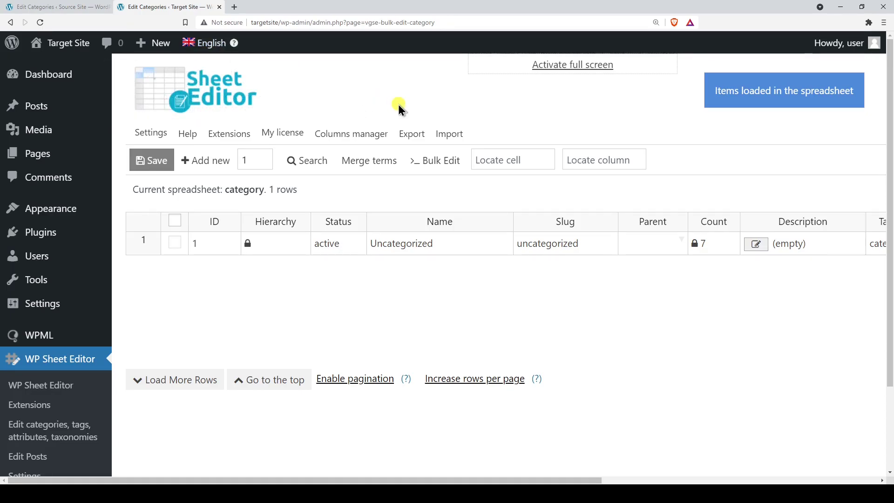
# Start a CSV import from the computer on the target site and load the English Categories file.
pyautogui.click(447, 134)
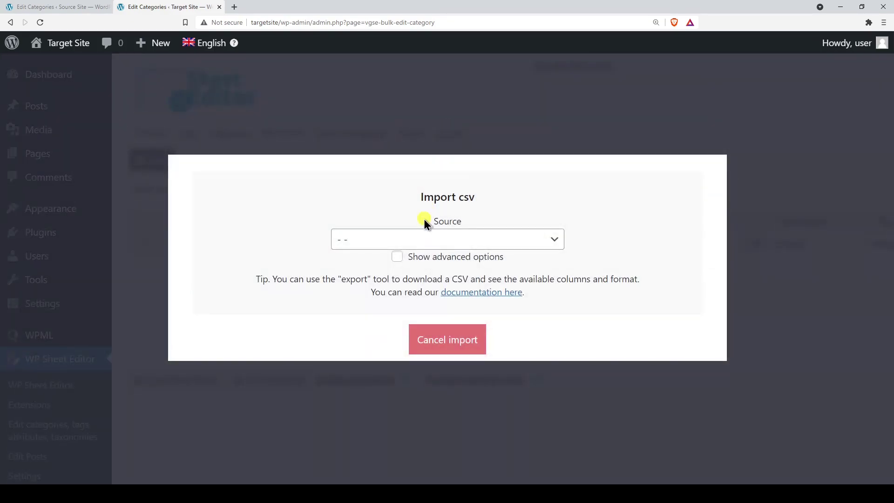
pyautogui.click(396, 246)
pyautogui.click(384, 268)
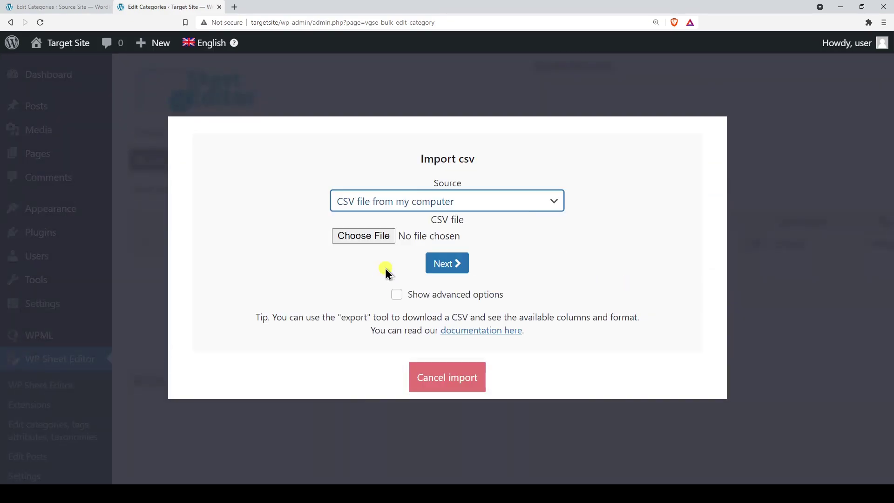
pyautogui.click(384, 240)
pyautogui.click(191, 148)
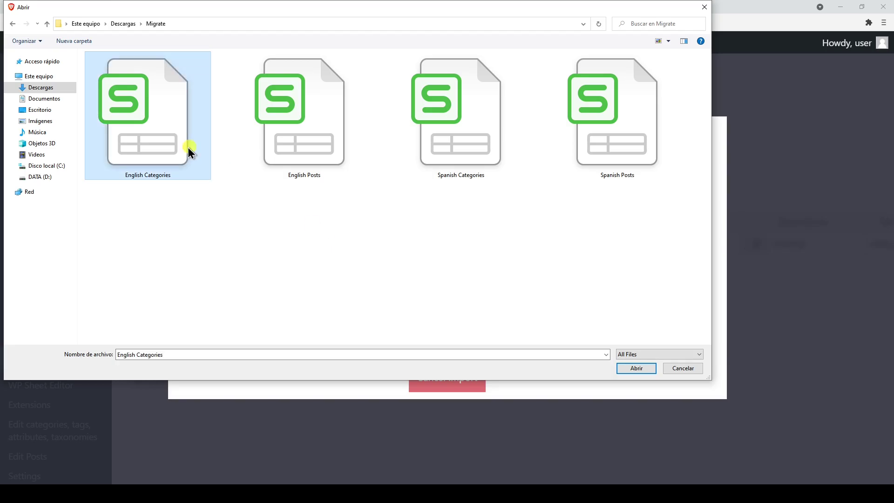
pyautogui.click(634, 371)
pyautogui.click(450, 262)
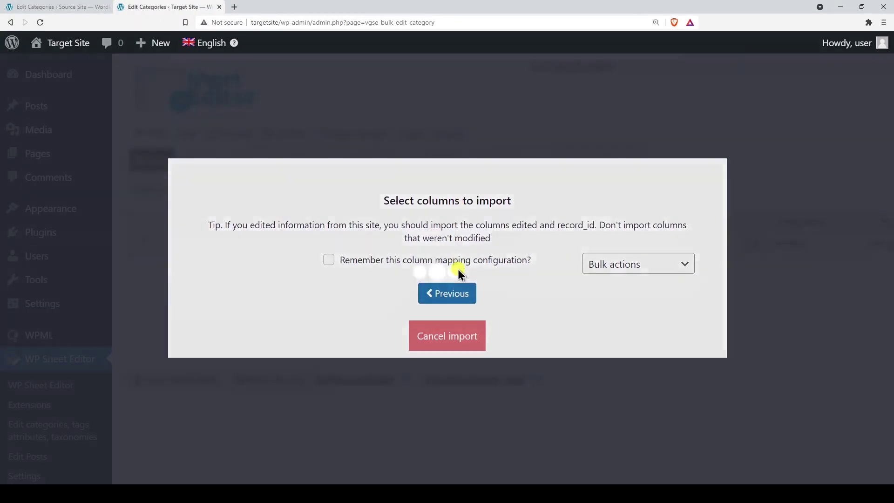
# Import all columns of the English categories with all rows as new, and close the finished import.
pyautogui.click(385, 234)
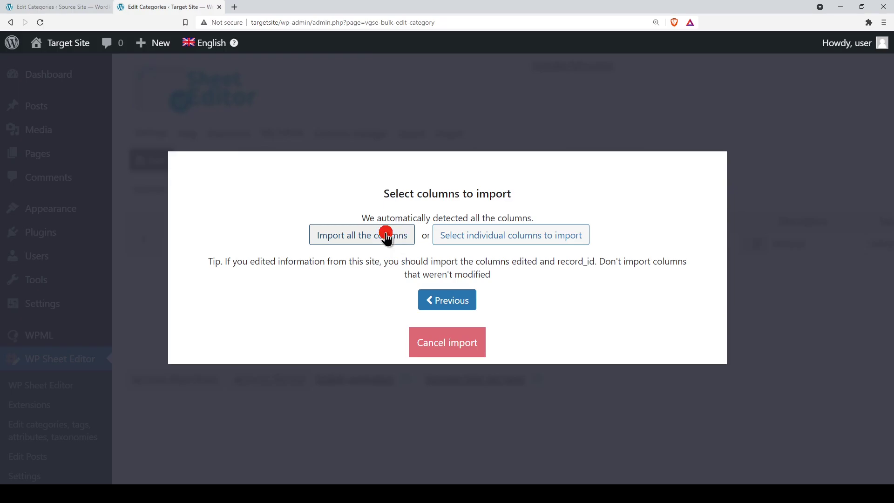
pyautogui.click(389, 266)
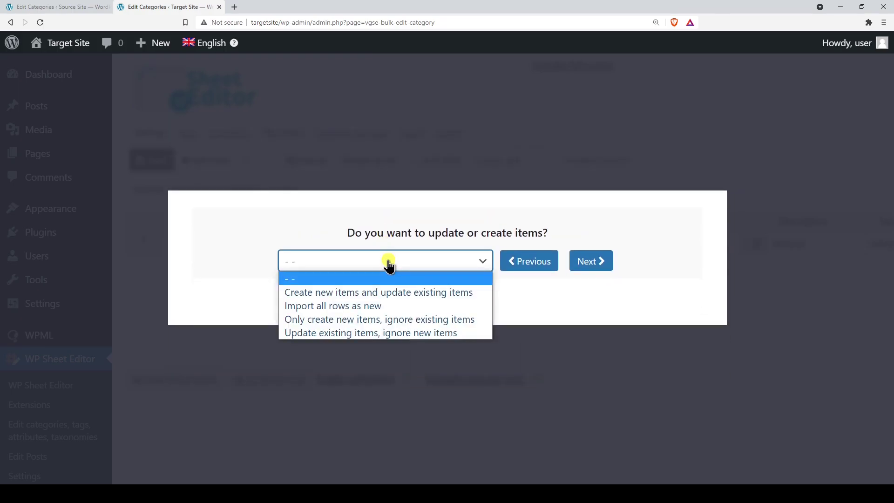
pyautogui.click(379, 306)
pyautogui.click(597, 266)
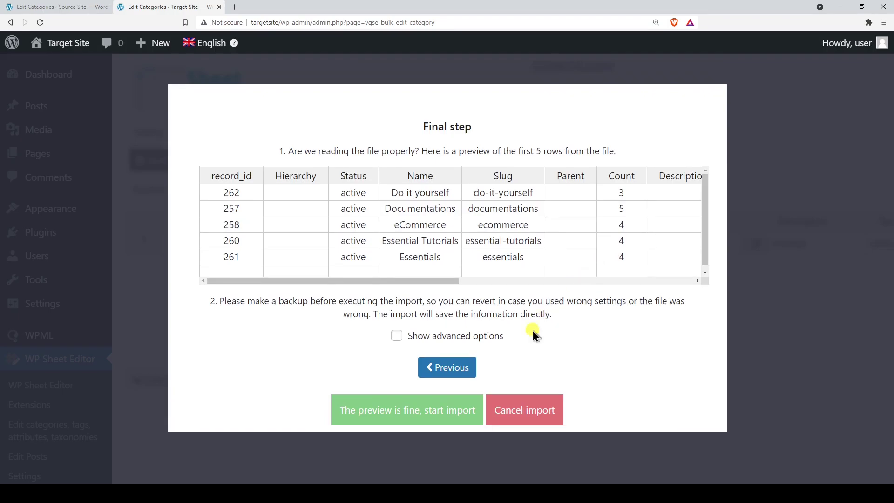
pyautogui.click(405, 414)
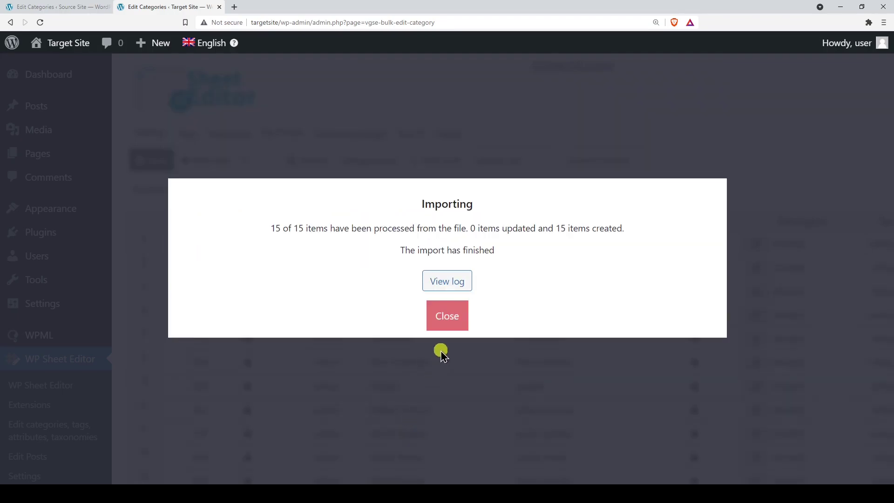
pyautogui.click(451, 320)
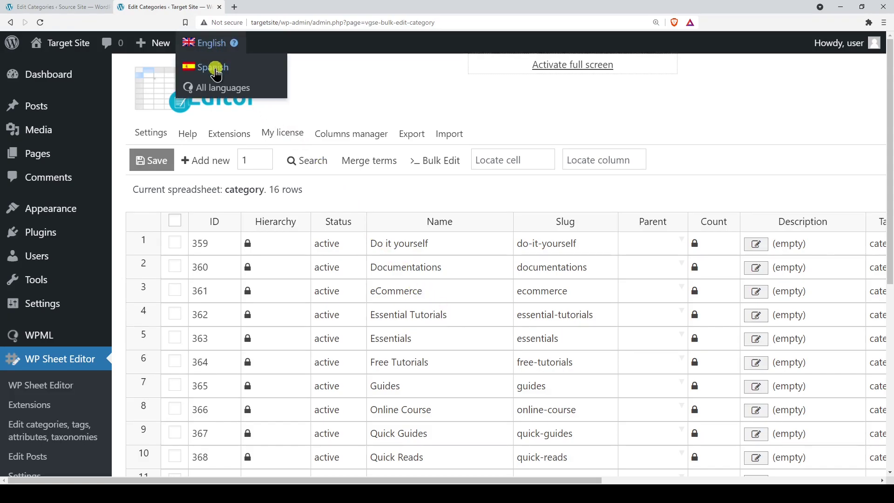
# Switch the target site's categories spreadsheet to Spanish and load the Spanish Categories CSV file from the computer for import.
pyautogui.click(214, 68)
pyautogui.click(448, 134)
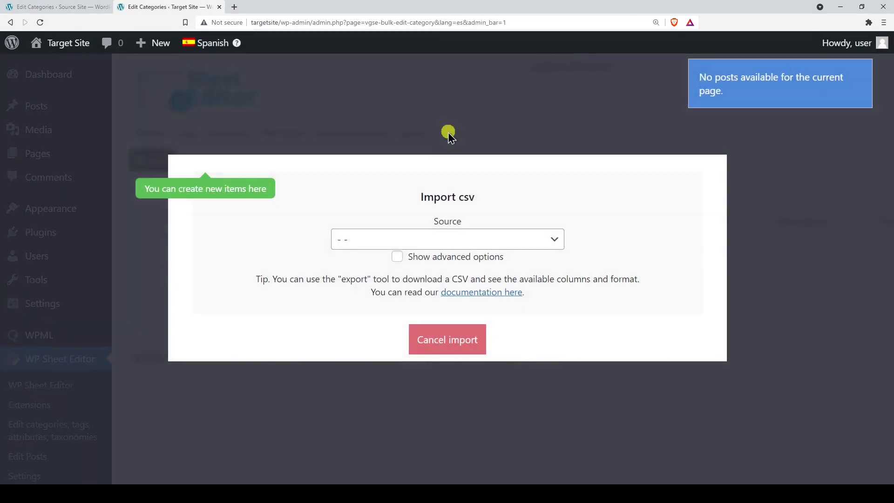
pyautogui.click(417, 239)
pyautogui.click(416, 269)
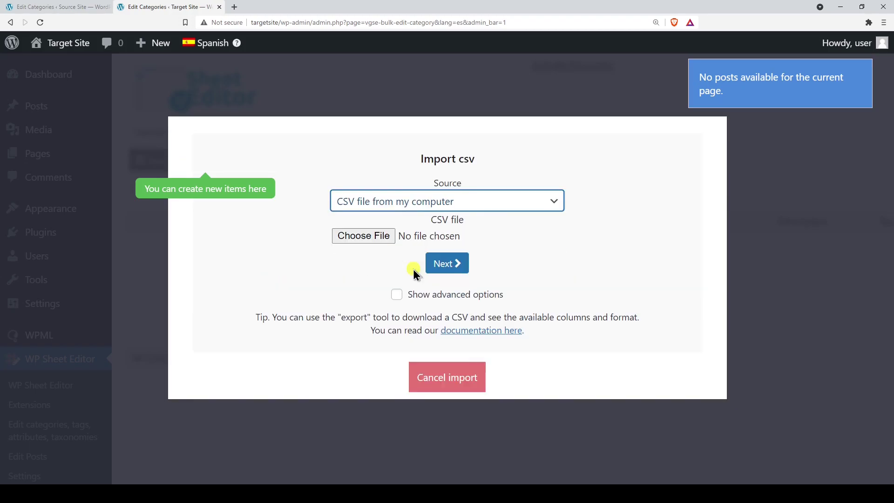
pyautogui.click(367, 239)
pyautogui.click(465, 144)
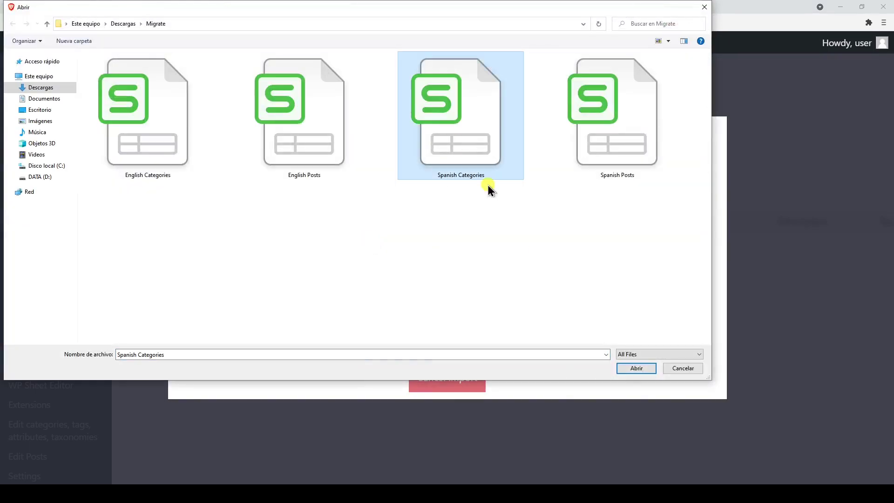
pyautogui.click(633, 368)
pyautogui.click(448, 263)
# Import all columns of the Spanish categories with all rows as new, and close the finished import.
pyautogui.click(357, 236)
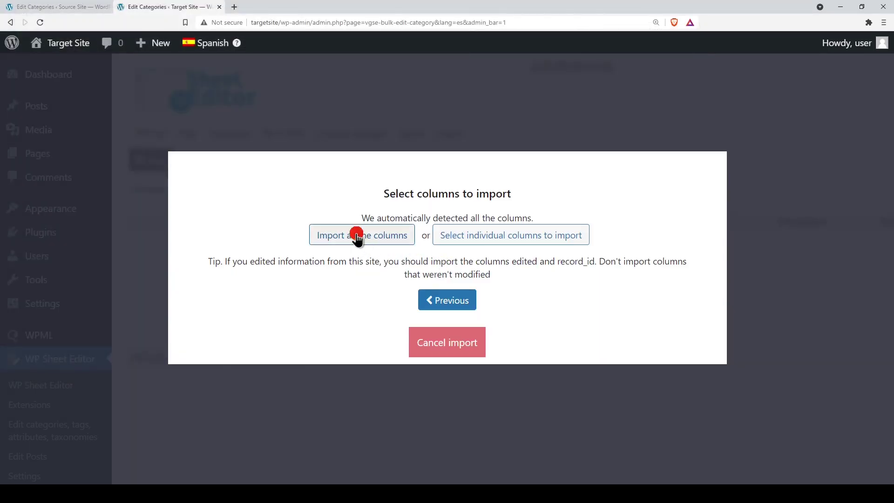
pyautogui.click(355, 263)
pyautogui.click(357, 306)
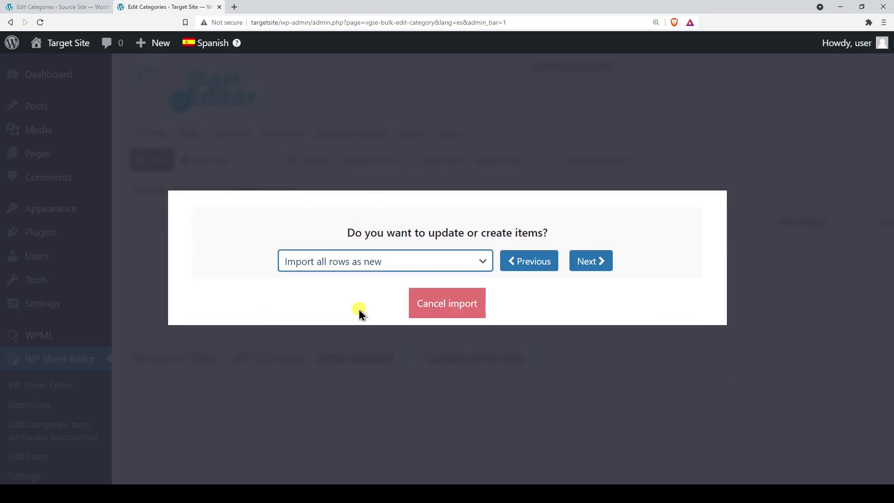
pyautogui.click(595, 260)
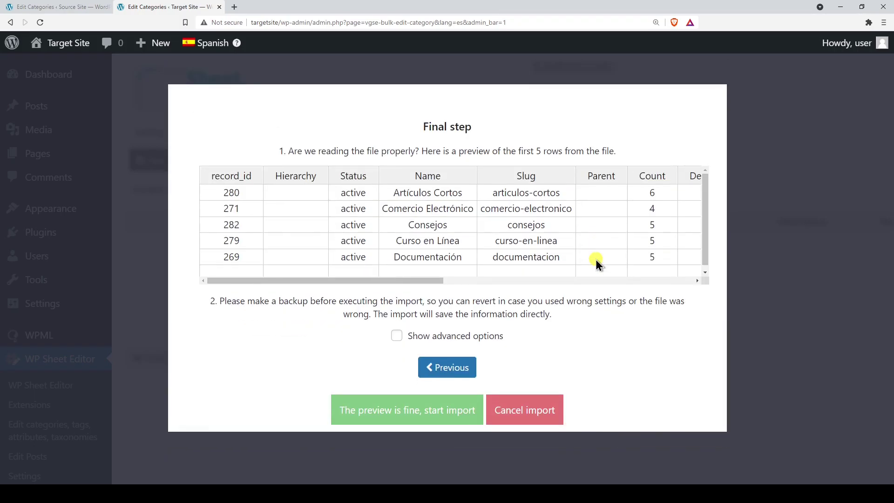
pyautogui.click(405, 412)
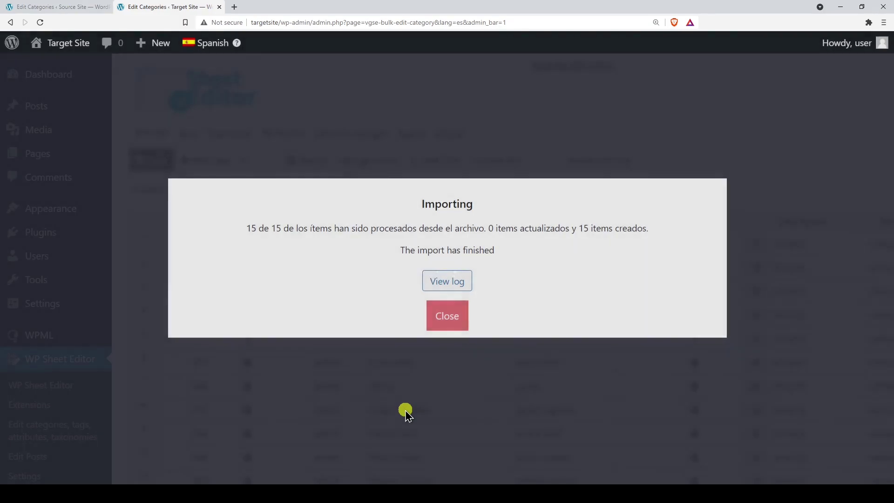
pyautogui.click(438, 319)
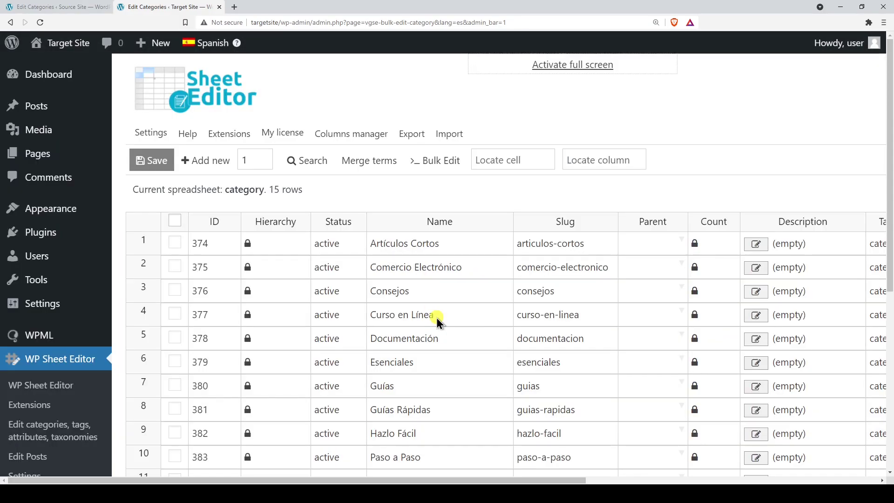
# Switch to the source site and open its posts spreadsheet in English.
pyautogui.click(74, 10)
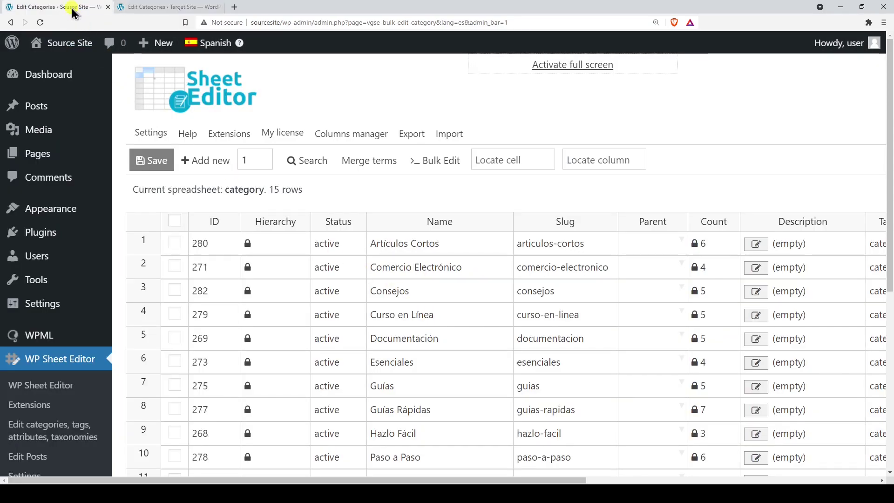
pyautogui.moveTo(56, 104)
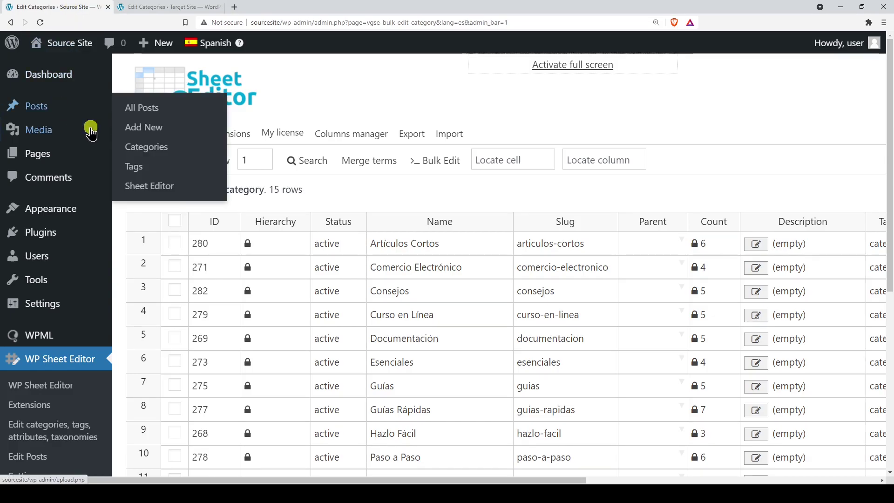
pyautogui.click(157, 191)
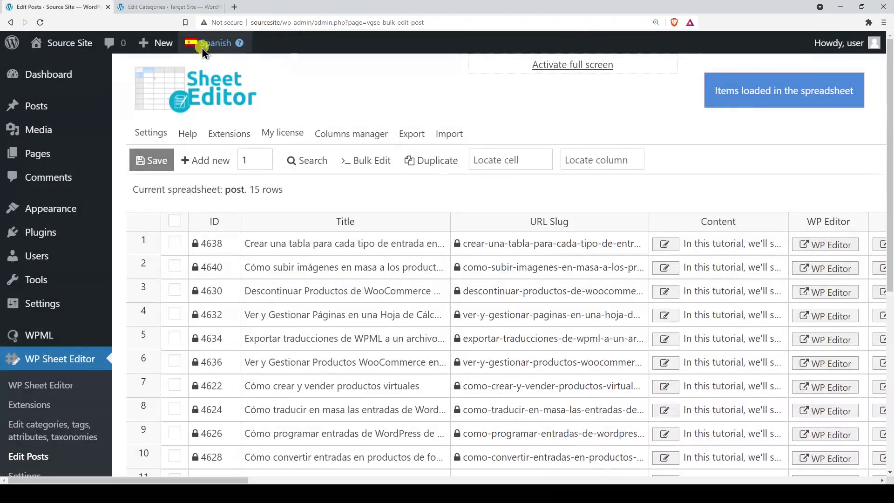
pyautogui.moveTo(205, 44)
pyautogui.click(205, 68)
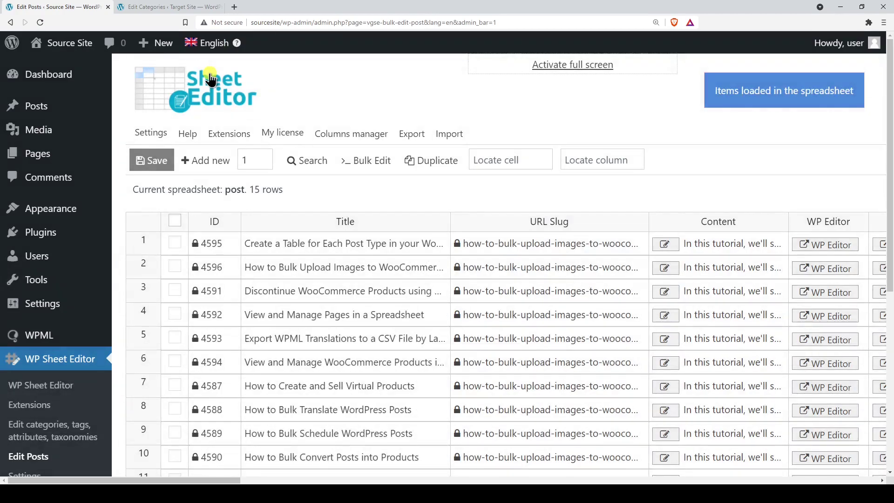
# Export all columns of the source site's English posts to CSV for Other versions of Microsoft Excel, and close the export.
pyautogui.click(413, 134)
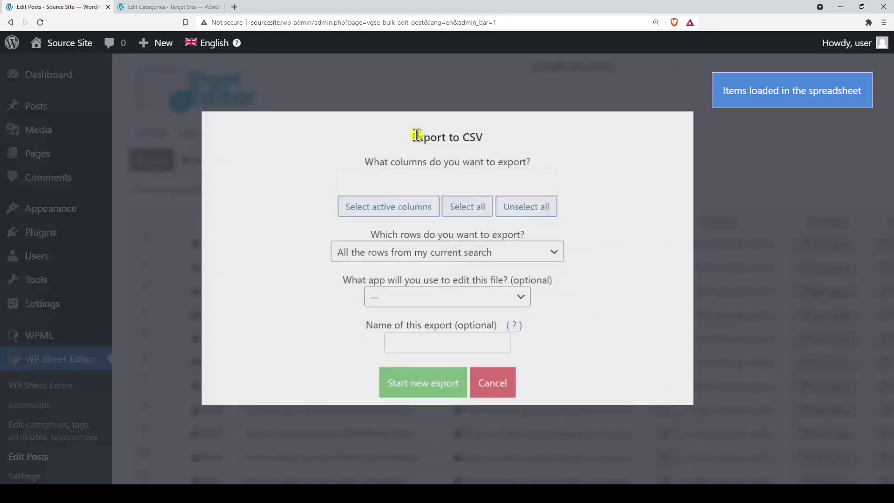
pyautogui.click(472, 206)
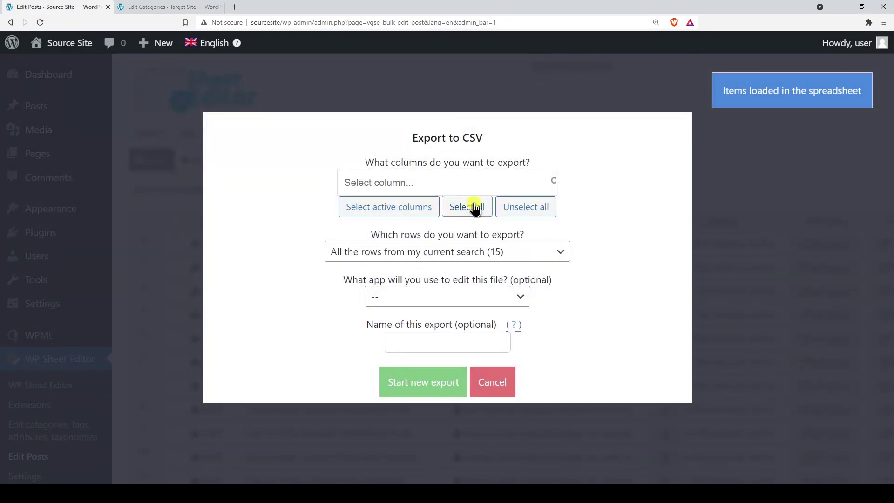
pyautogui.scroll(-5, 473, 203)
pyautogui.scroll(-1, 477, 203)
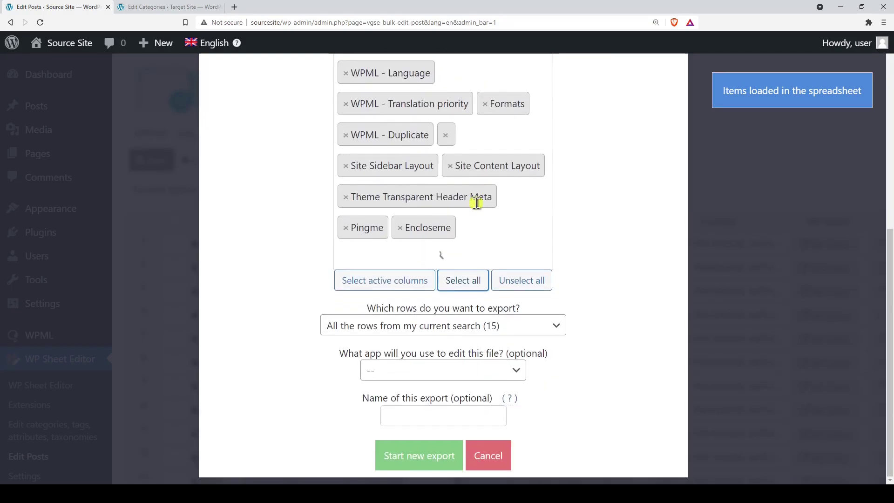
pyautogui.click(459, 371)
pyautogui.click(446, 415)
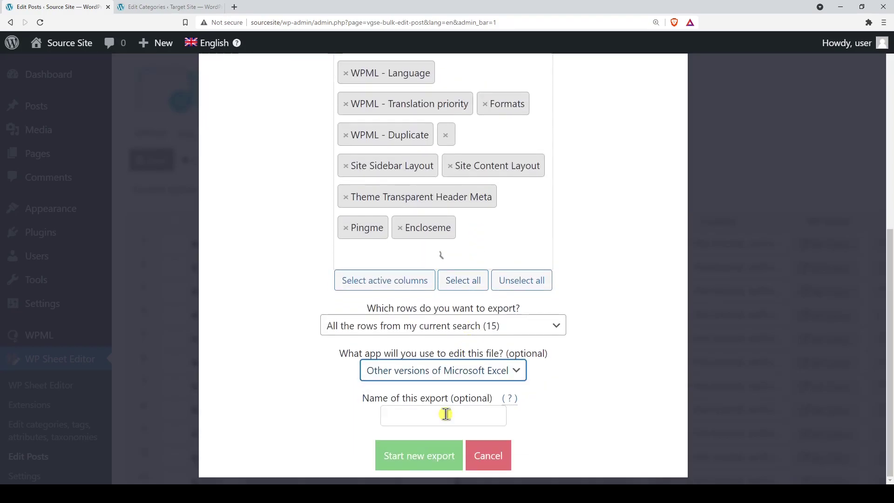
pyautogui.click(425, 456)
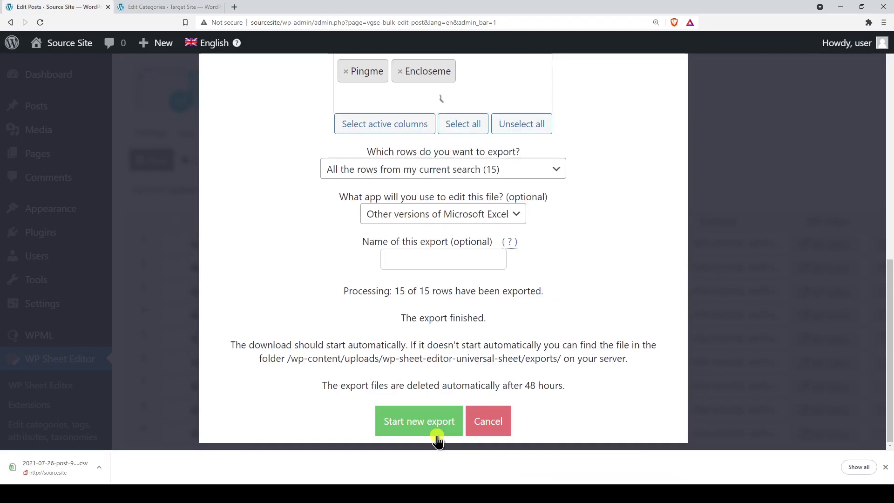
pyautogui.click(487, 421)
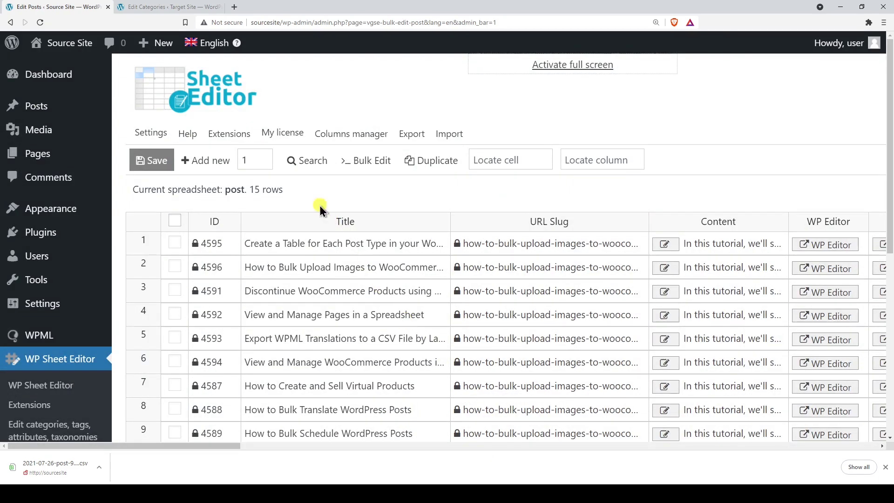
# Switch the source site's posts spreadsheet to Spanish and export all its columns to CSV for Other versions of Microsoft Excel.
pyautogui.moveTo(205, 43)
pyautogui.click(200, 64)
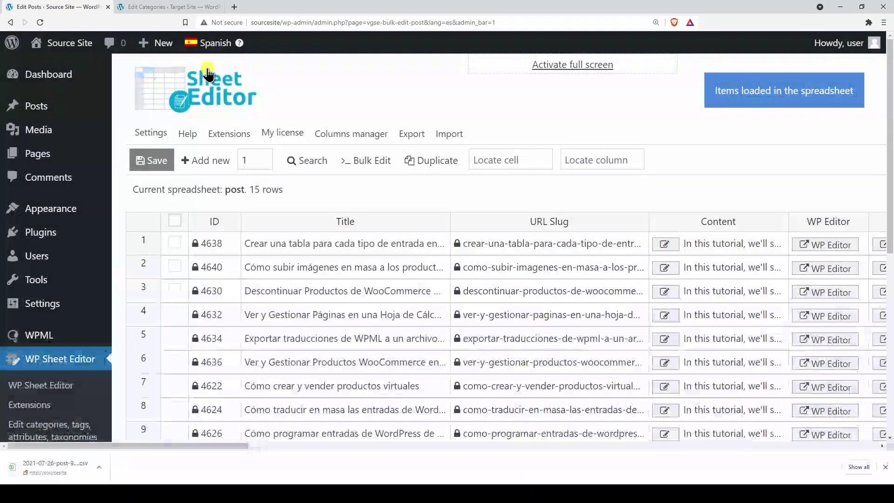
pyautogui.click(413, 134)
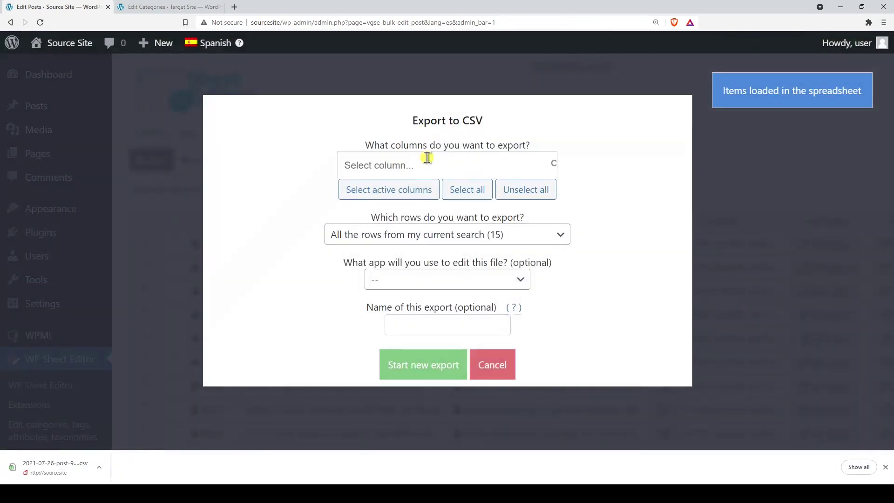
pyautogui.click(460, 195)
pyautogui.scroll(-5, 458, 195)
pyautogui.click(450, 336)
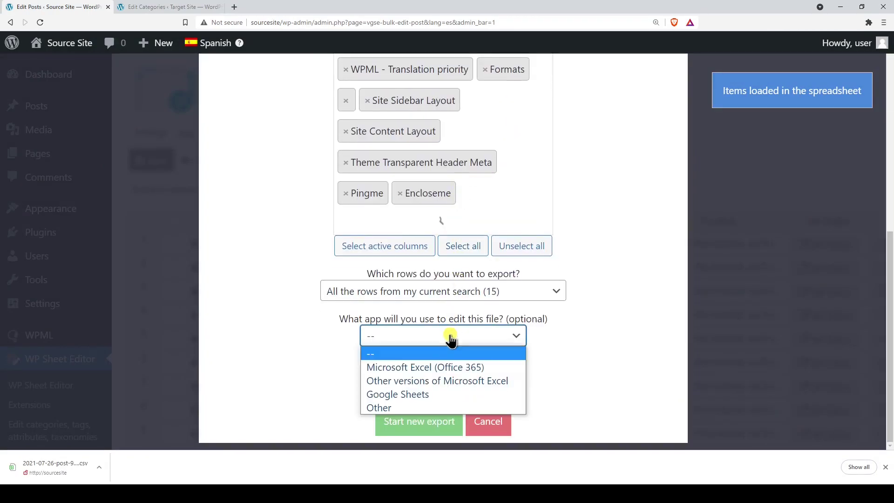
pyautogui.click(445, 381)
pyautogui.click(435, 419)
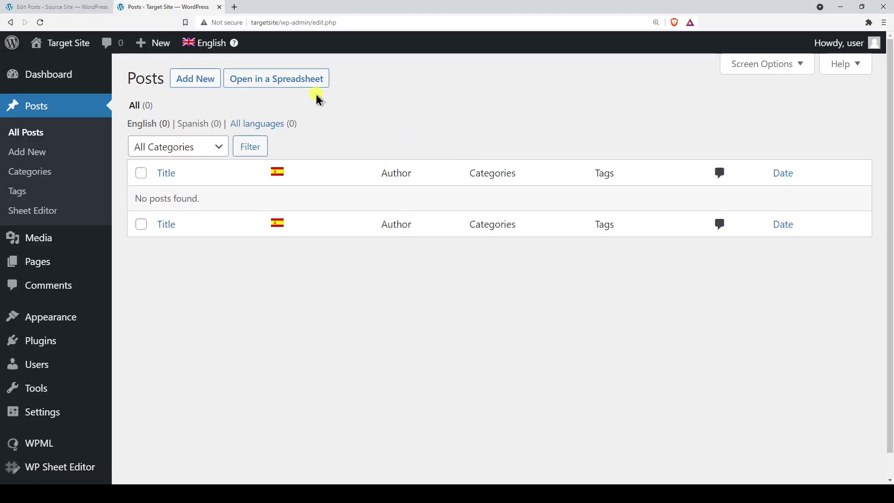
# Open the target site's English posts in a spreadsheet and load the English Posts CSV file from the computer for import.
pyautogui.click(275, 78)
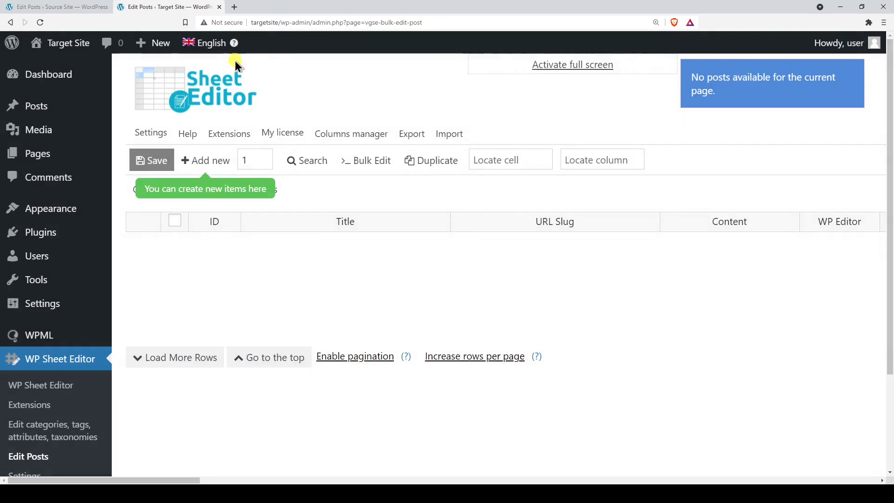
pyautogui.moveTo(207, 44)
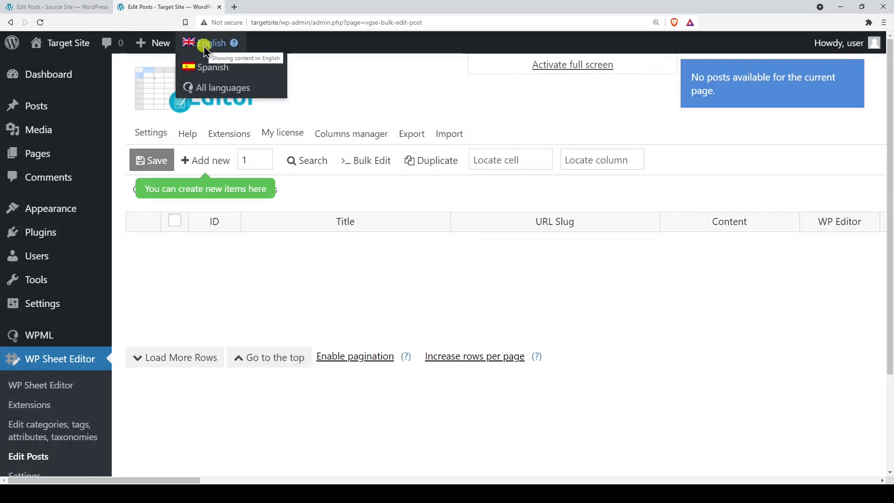
pyautogui.click(454, 140)
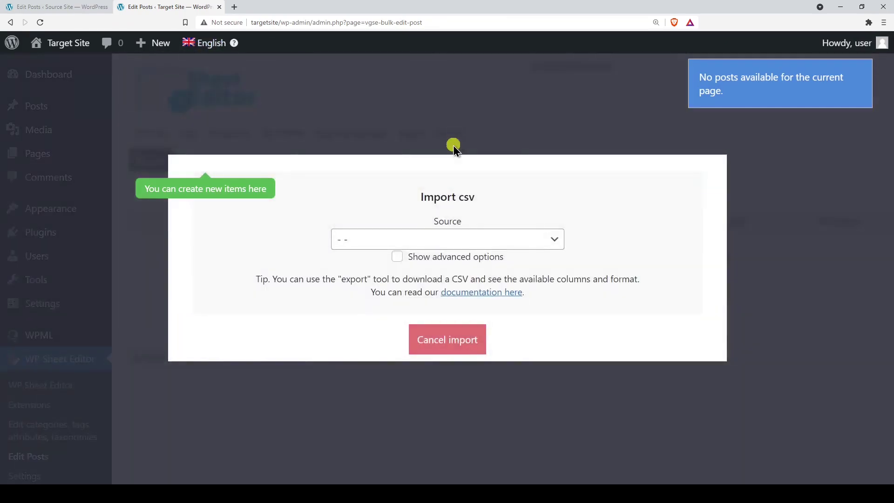
pyautogui.click(433, 239)
pyautogui.click(438, 270)
pyautogui.click(376, 237)
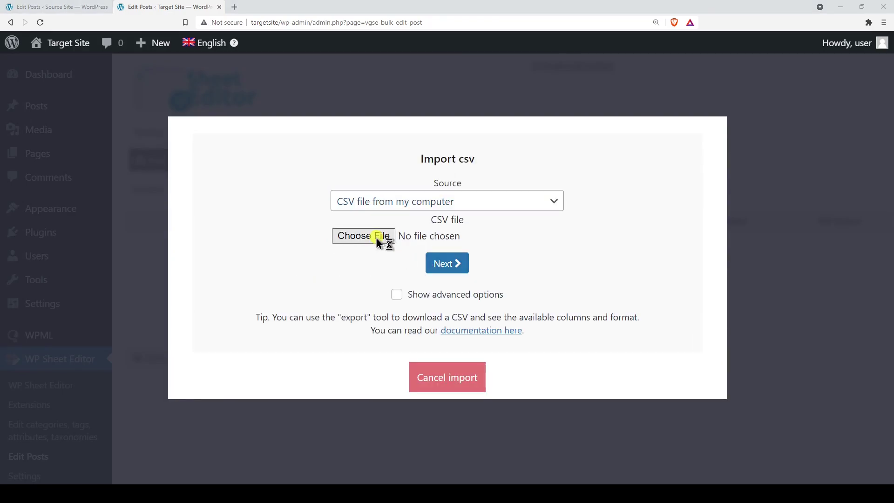
pyautogui.click(324, 153)
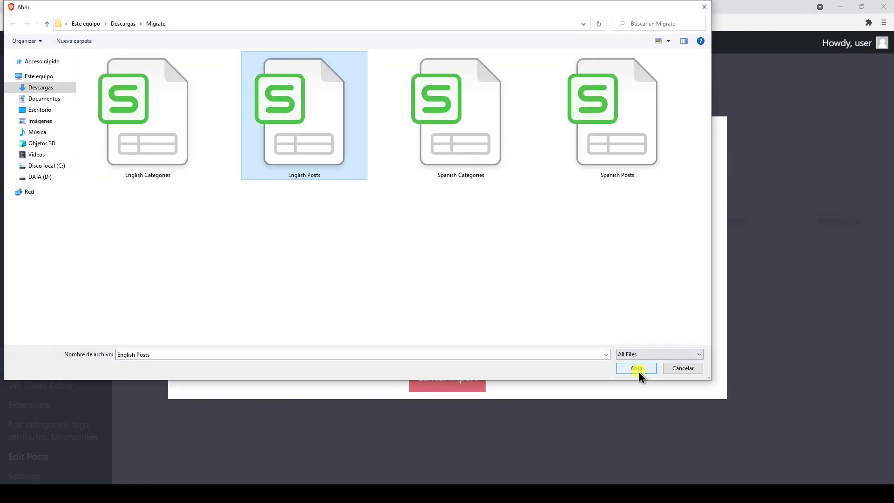
pyautogui.click(636, 368)
pyautogui.click(454, 268)
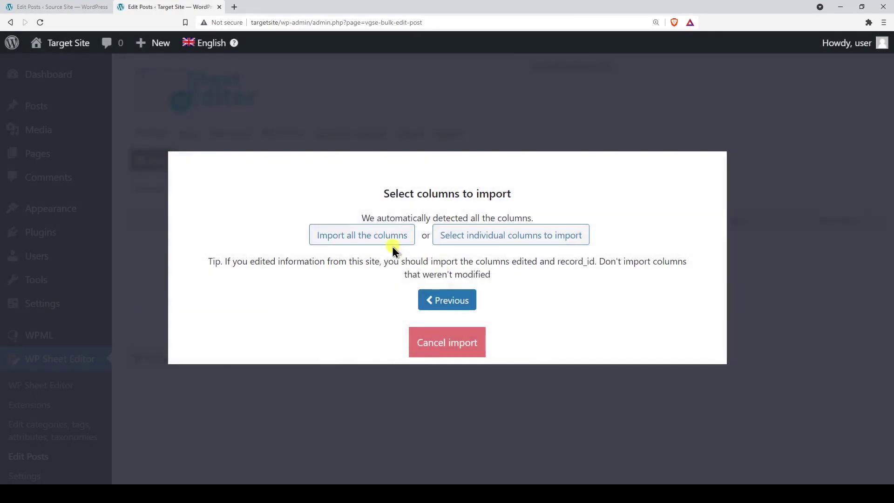
# Import all columns of the English posts with all rows as new, and close the finished import.
pyautogui.click(365, 234)
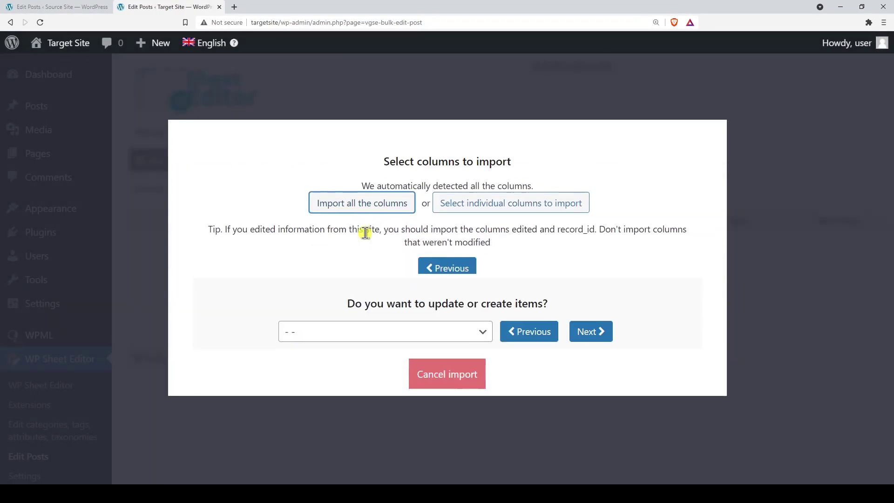
pyautogui.click(379, 258)
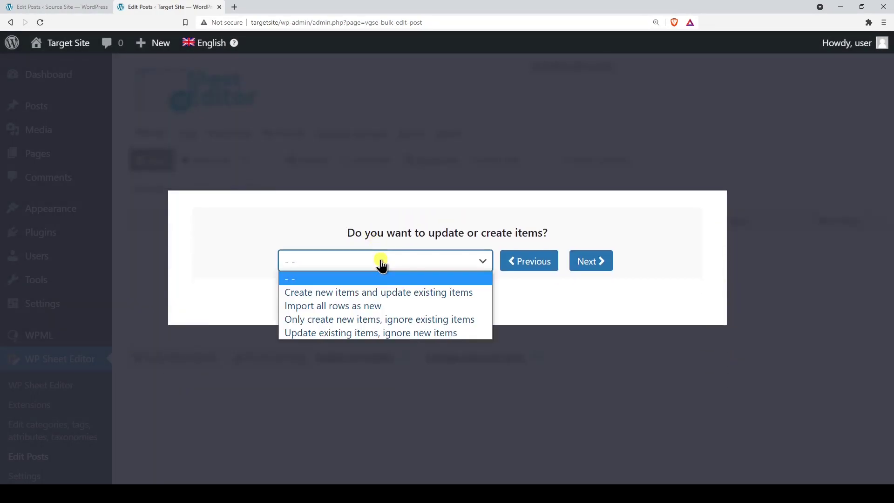
pyautogui.click(381, 305)
pyautogui.click(596, 264)
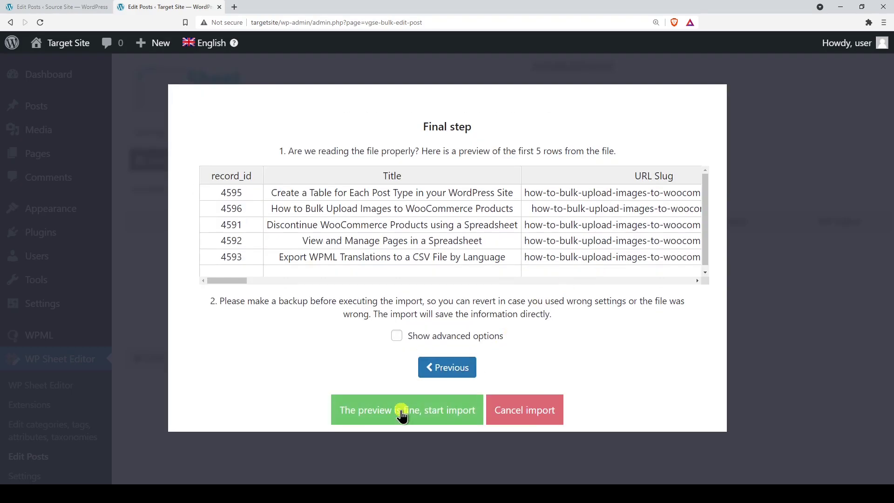
pyautogui.click(402, 415)
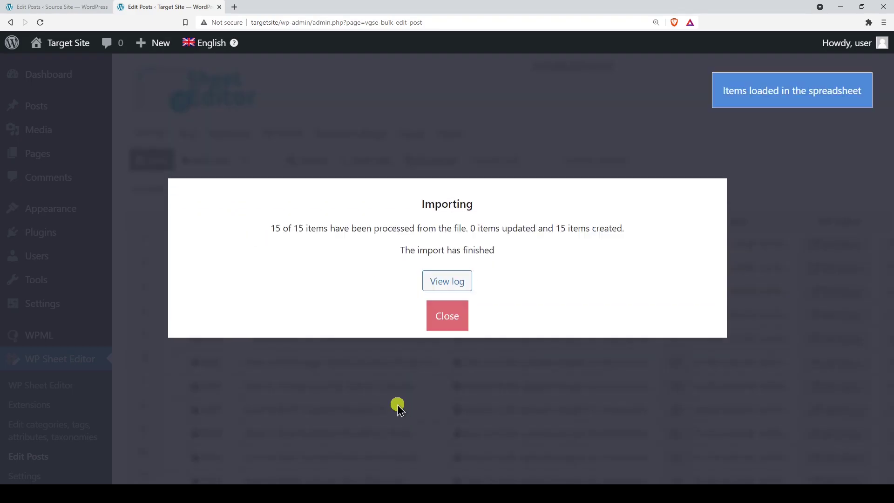
pyautogui.click(442, 326)
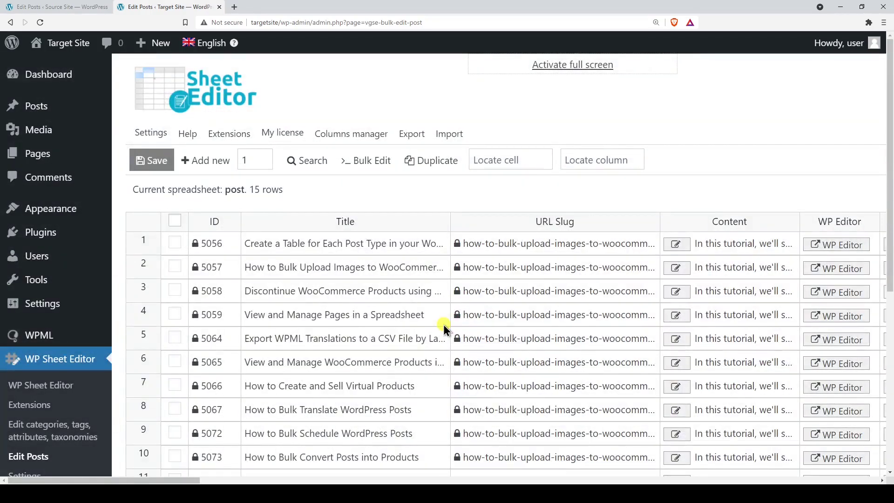
# Locate the categories column in the target site's English posts spreadsheet to check the imported categories.
pyautogui.click(580, 164)
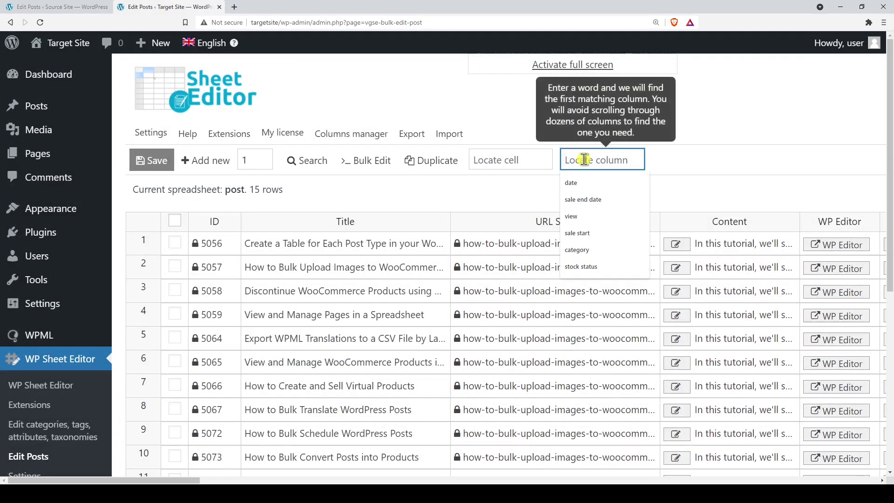
pyautogui.write('categories')
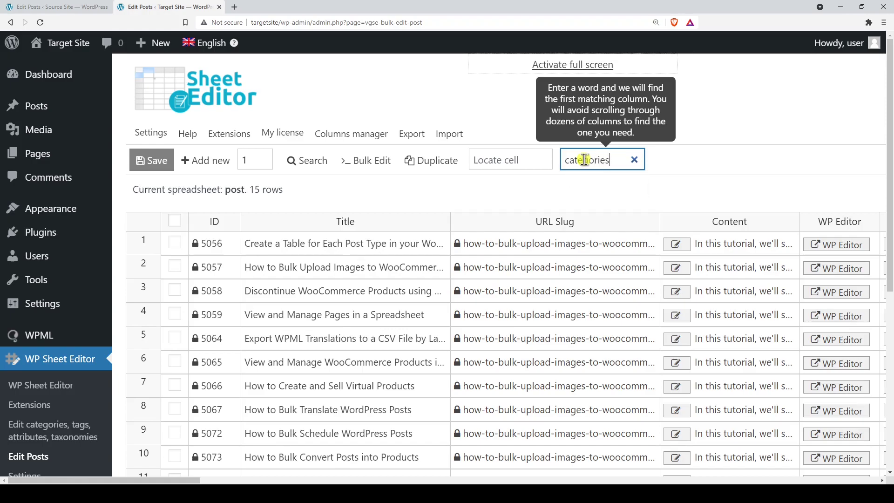
pyautogui.press('Return')
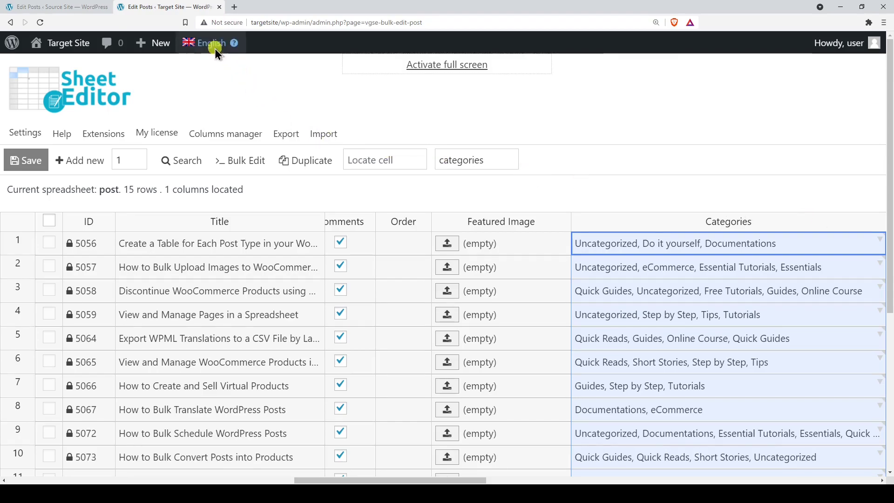
# Switch the target site's posts spreadsheet to Spanish and load the Spanish Posts CSV file from the computer for import.
pyautogui.moveTo(213, 46)
pyautogui.click(207, 65)
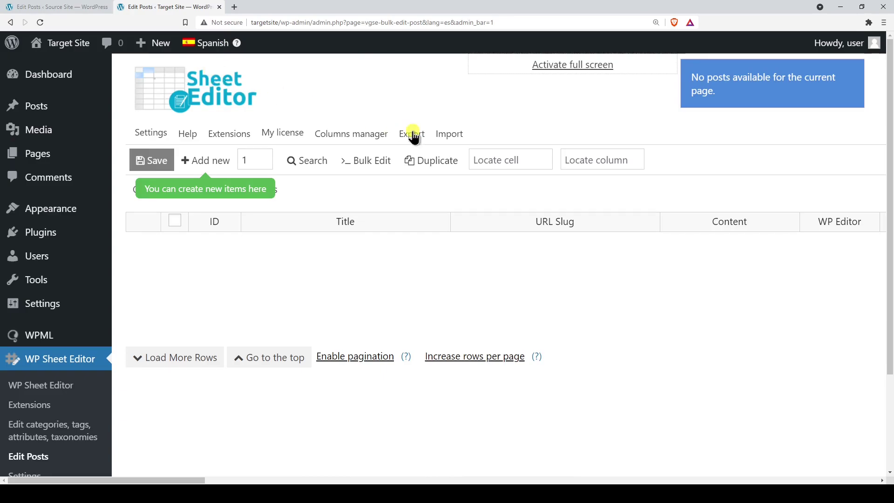
pyautogui.click(455, 136)
pyautogui.click(399, 238)
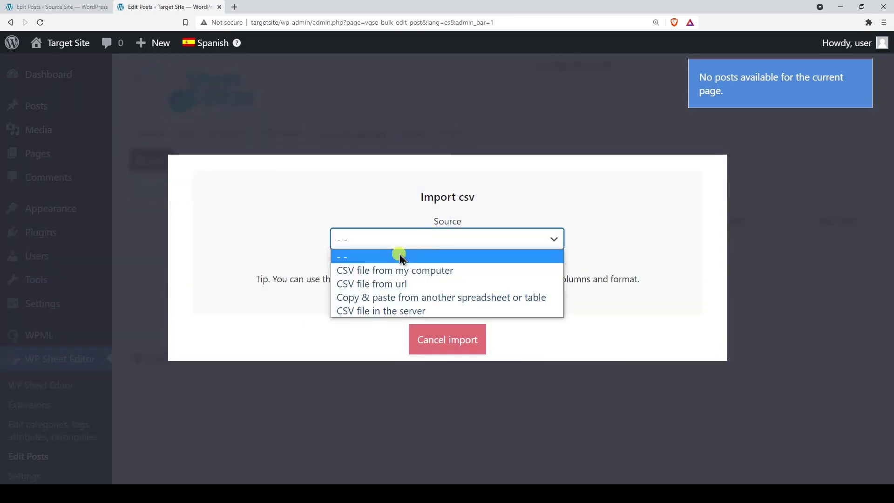
pyautogui.click(393, 267)
pyautogui.click(380, 238)
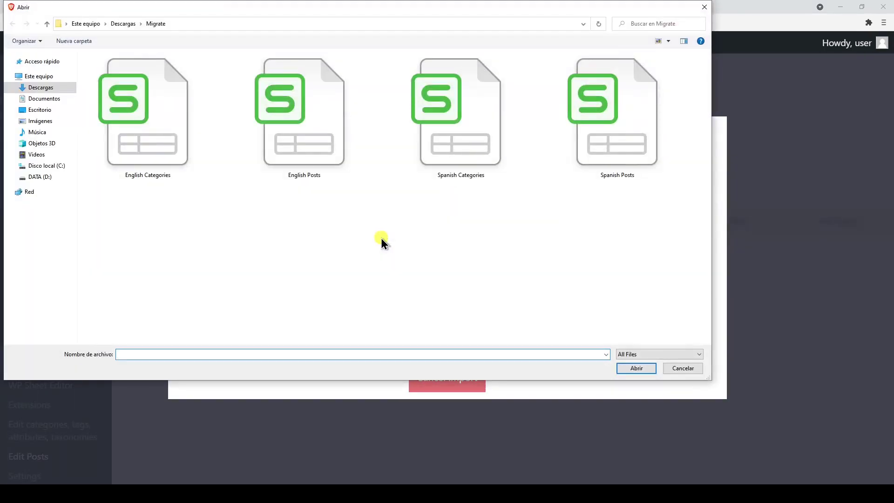
pyautogui.click(619, 146)
pyautogui.click(634, 368)
pyautogui.click(451, 259)
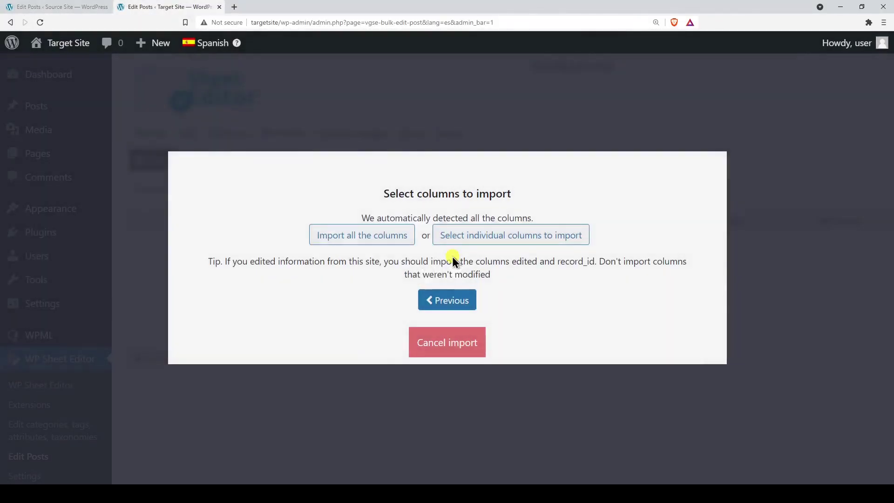
# Import all the columns of the Spanish posts file with all rows as new, and close the finished import.
pyautogui.click(359, 245)
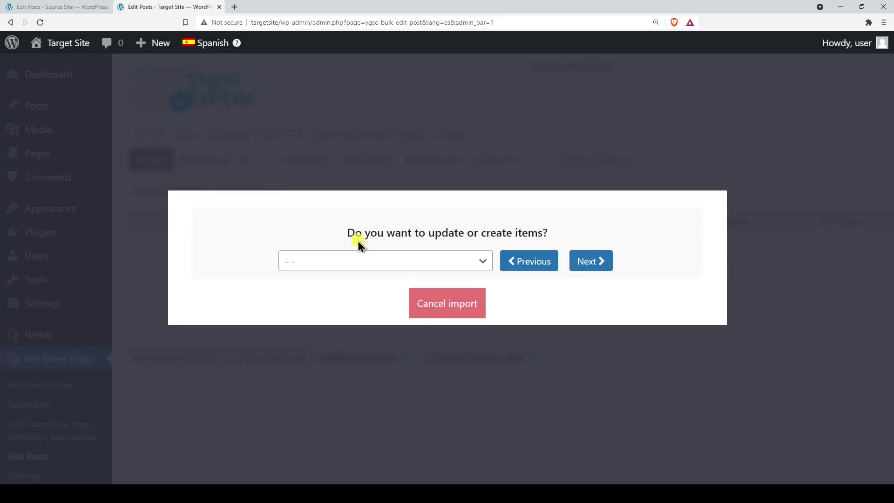
pyautogui.click(358, 265)
pyautogui.click(358, 305)
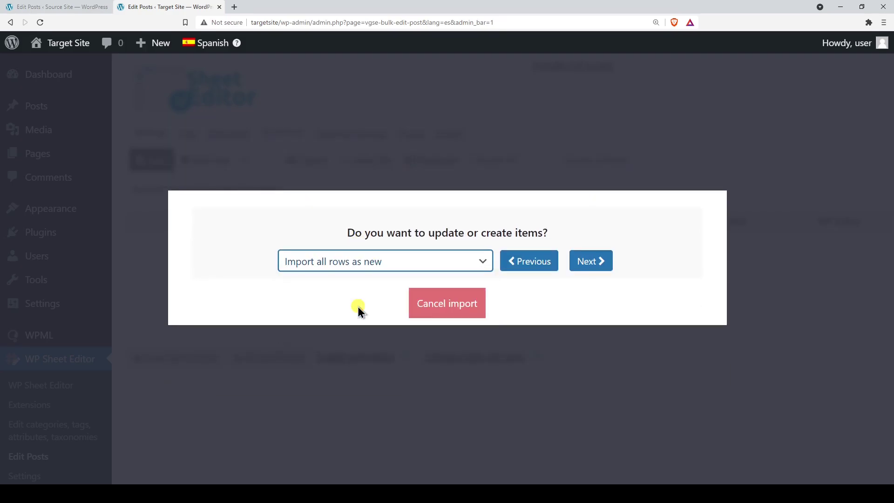
pyautogui.click(591, 261)
pyautogui.click(421, 409)
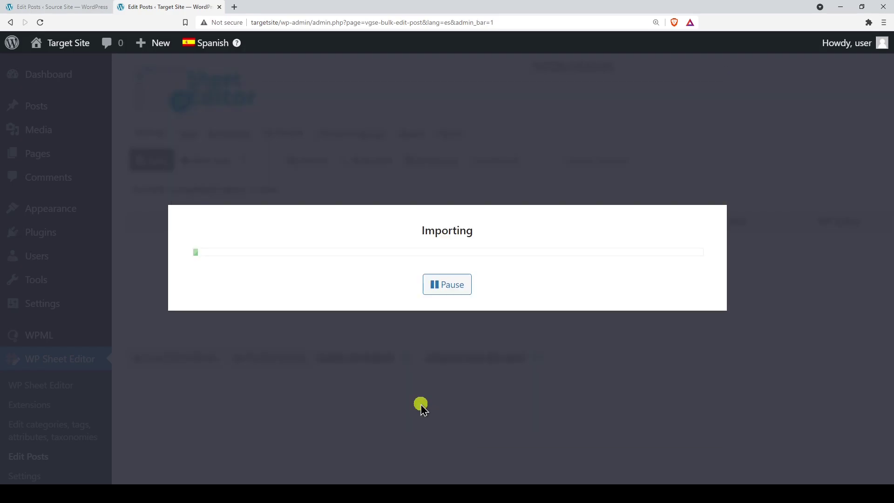
pyautogui.click(447, 321)
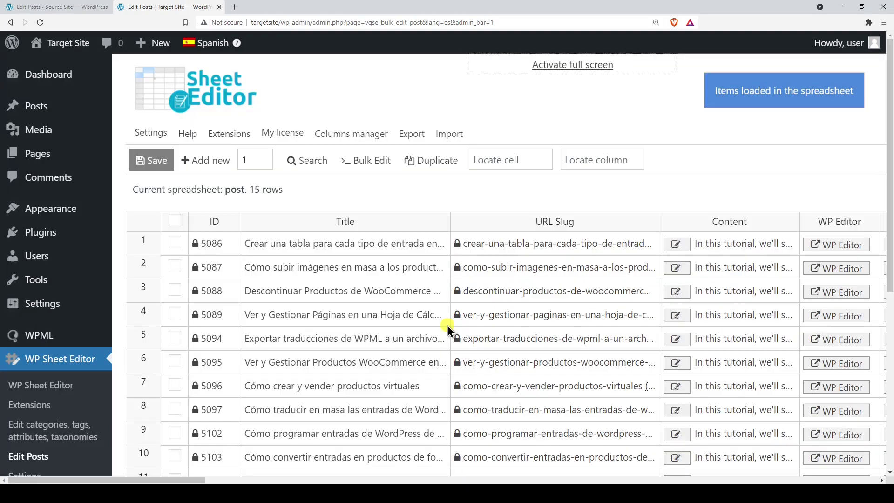
# Locate the categories column in the target site's Spanish posts spreadsheet to check the imported categories.
pyautogui.click(590, 162)
pyautogui.write('categories')
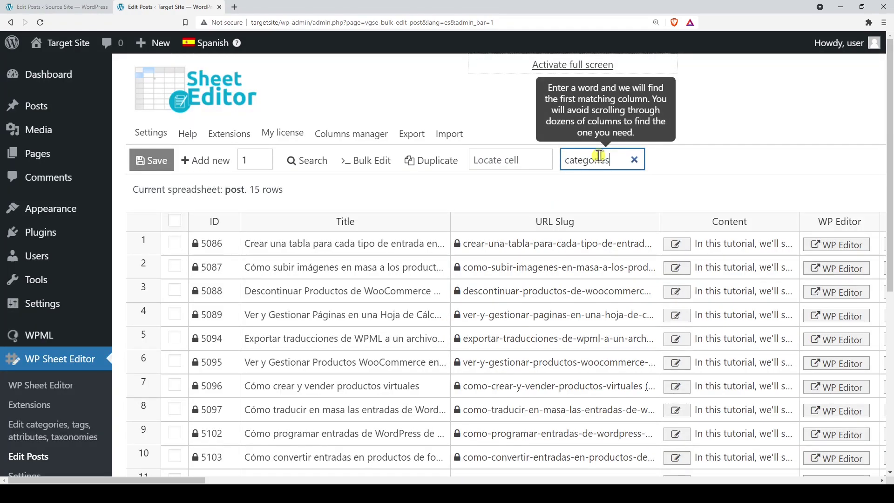
pyautogui.press('Return')
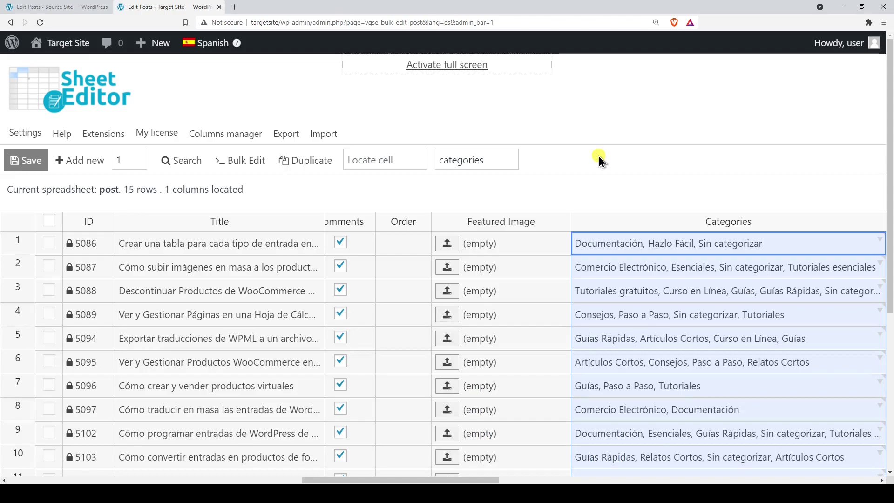